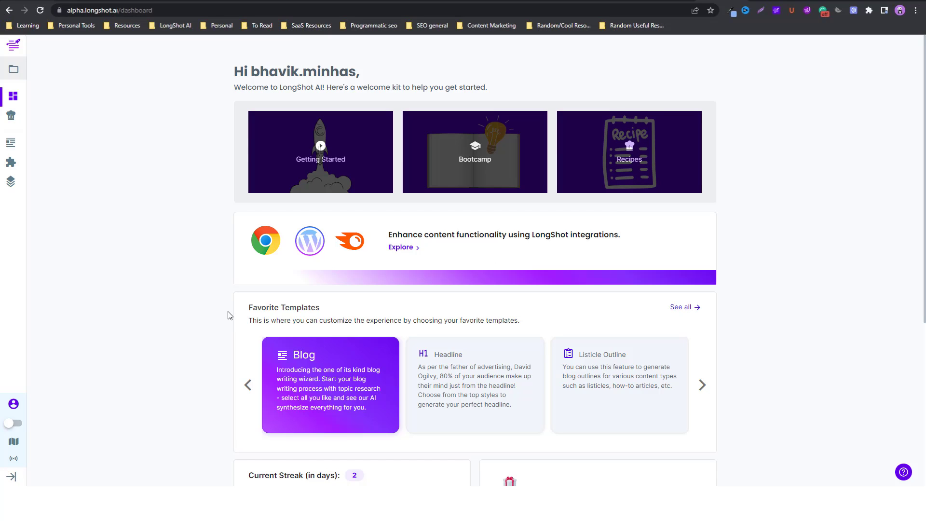
Step: Scroll the dashboard, then expand the sidebar to show section labels and project name
{"action": "scroll", "coordinate": [217, 304], "scroll_direction": "down", "scroll_amount": 3}
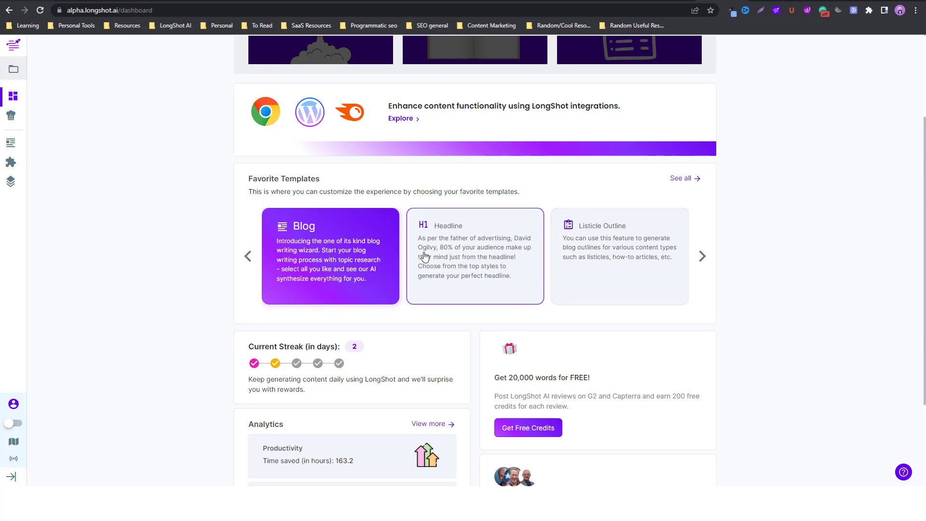
{"action": "scroll", "coordinate": [161, 262], "scroll_direction": "down", "scroll_amount": 3}
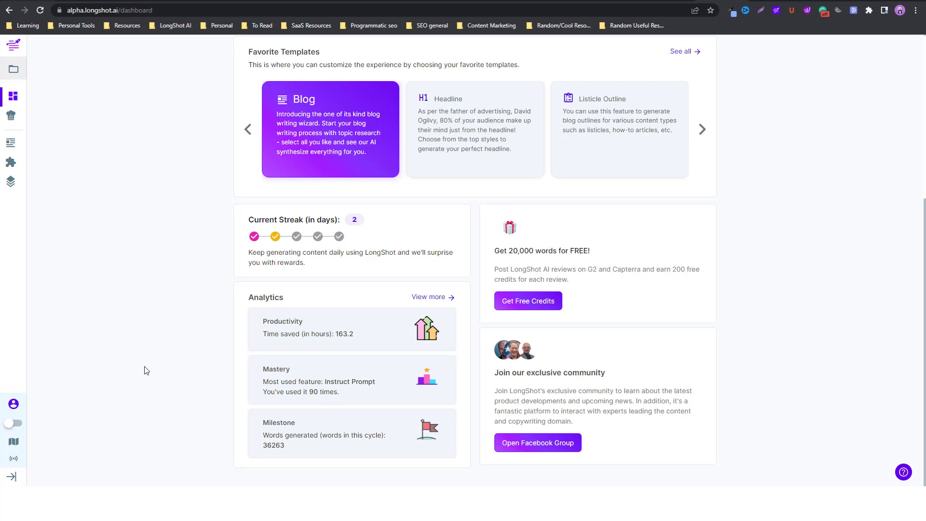
{"action": "scroll", "coordinate": [172, 306], "scroll_direction": "up", "scroll_amount": 5}
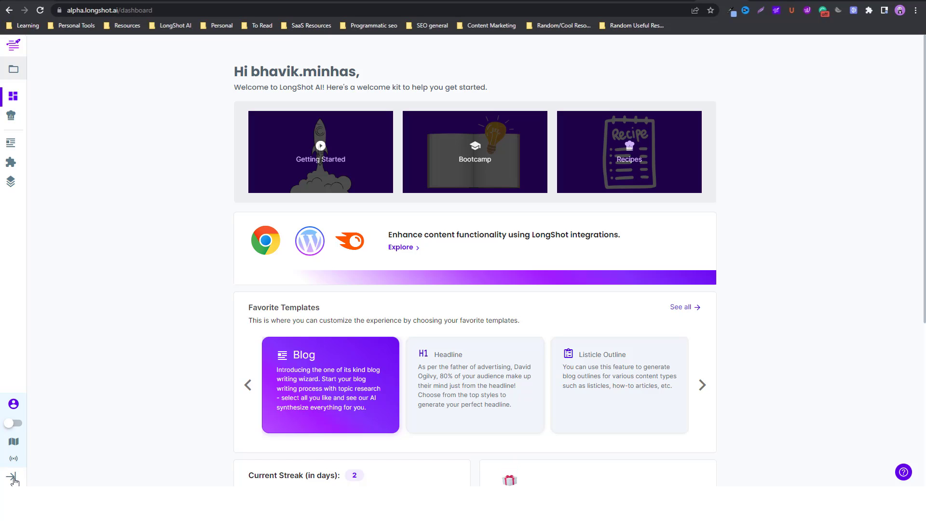
{"action": "left_click", "coordinate": [13, 480]}
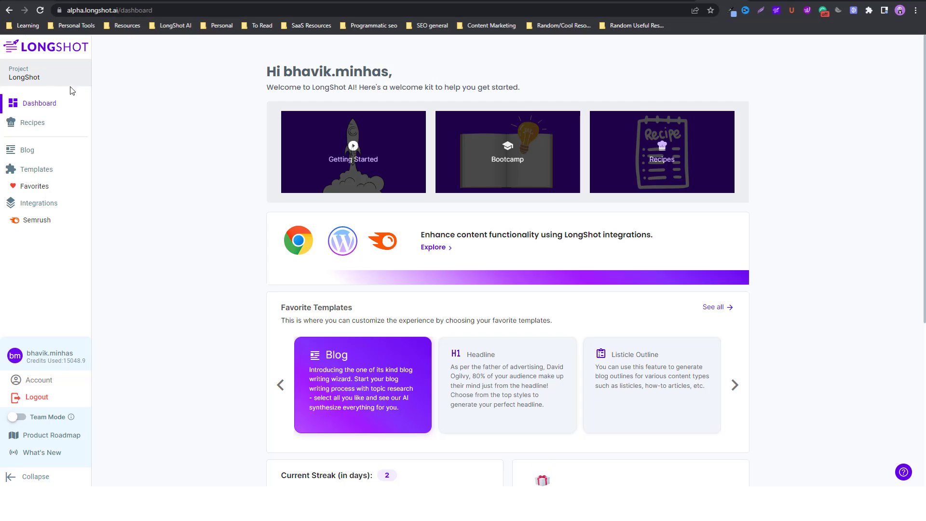
Step: View the My Projects list via Manage Projects, then return to the Dashboard
{"action": "left_click", "coordinate": [29, 82]}
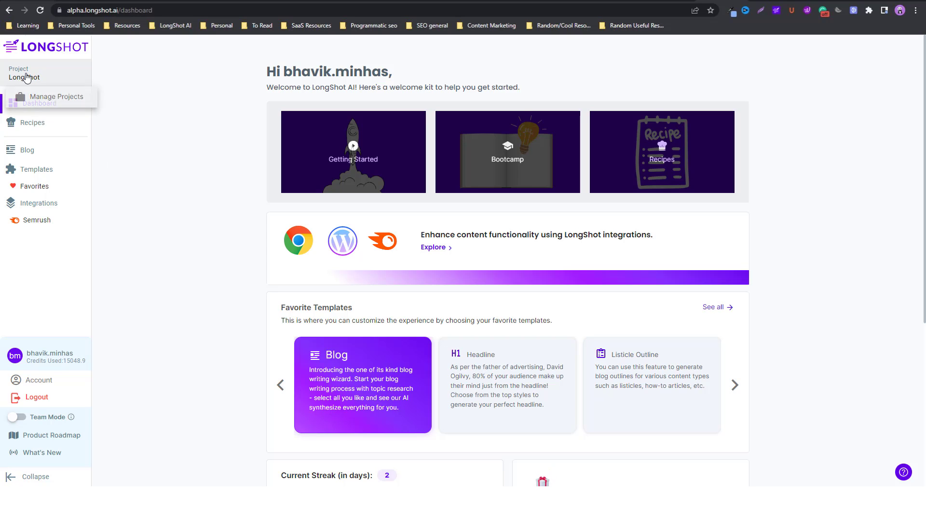
{"action": "left_click", "coordinate": [42, 102]}
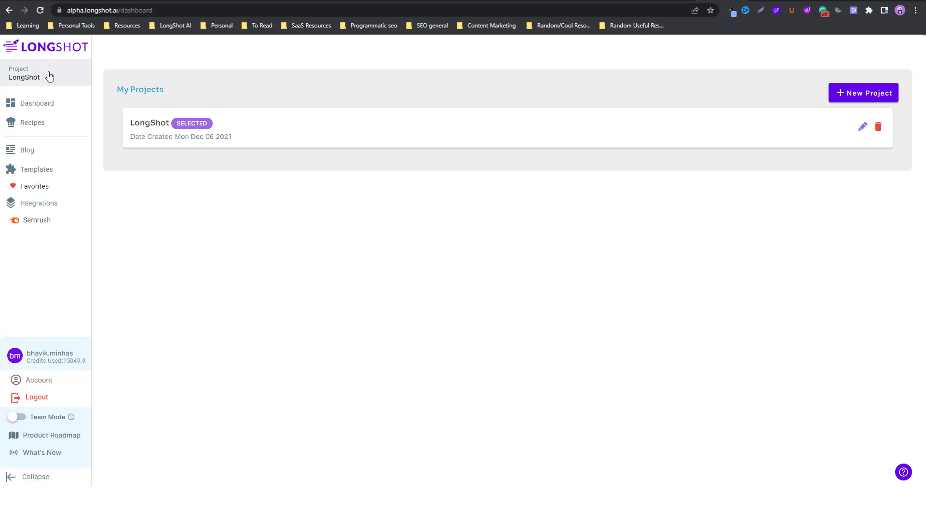
{"action": "left_click", "coordinate": [29, 107]}
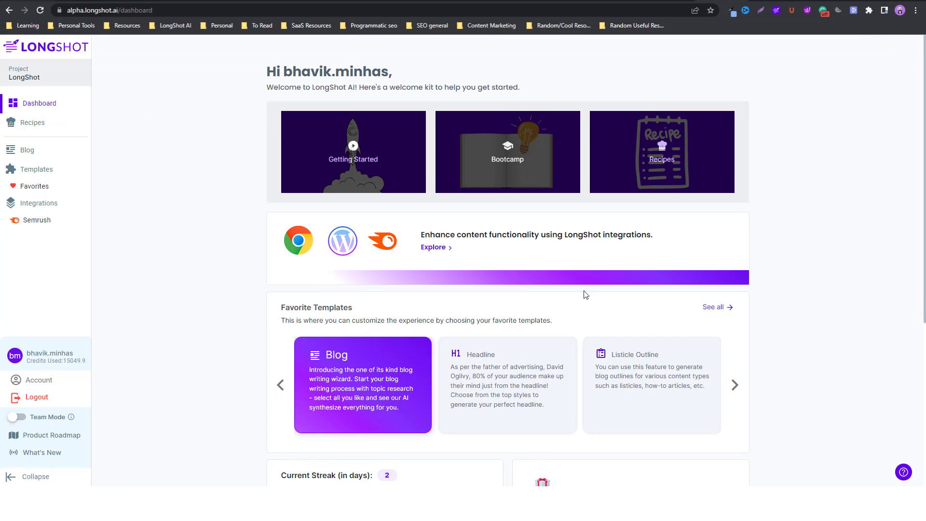
{"action": "left_click", "coordinate": [32, 122]}
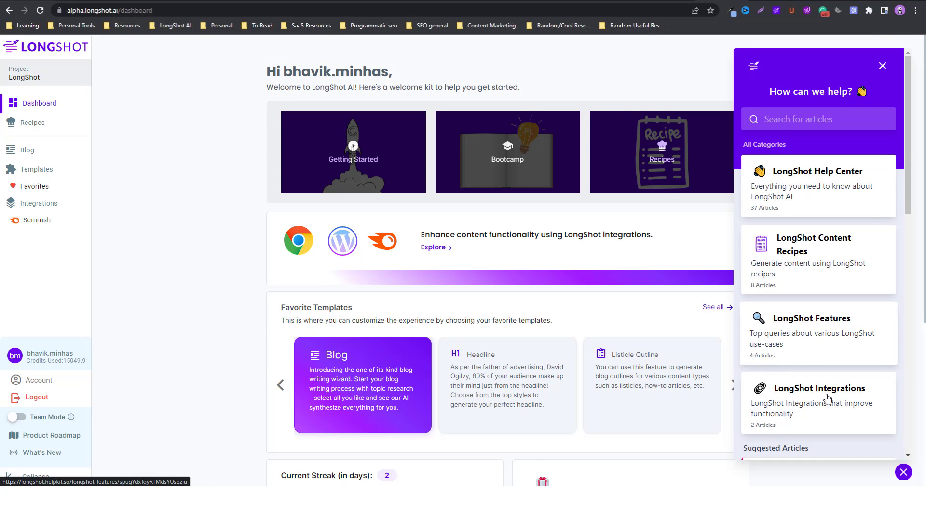
{"action": "left_click", "coordinate": [805, 254]}
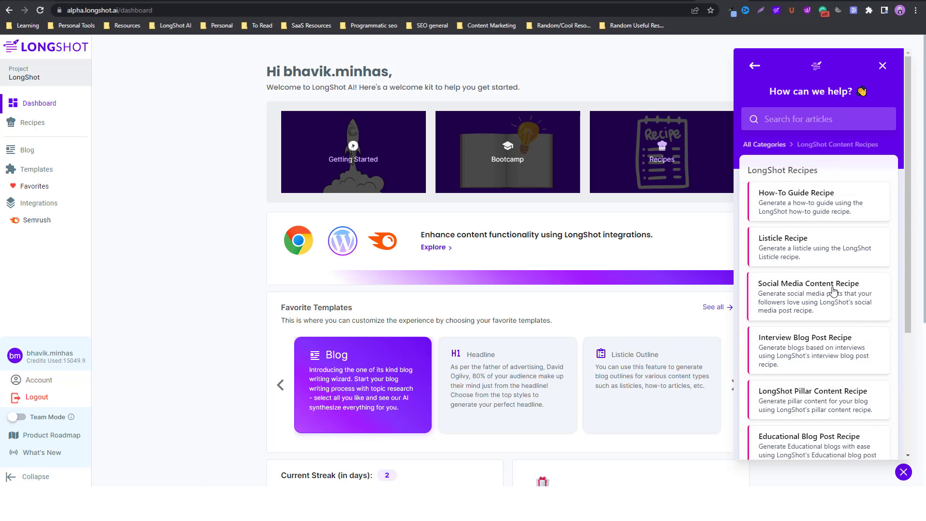
{"action": "scroll", "coordinate": [827, 286], "scroll_direction": "down", "scroll_amount": 4}
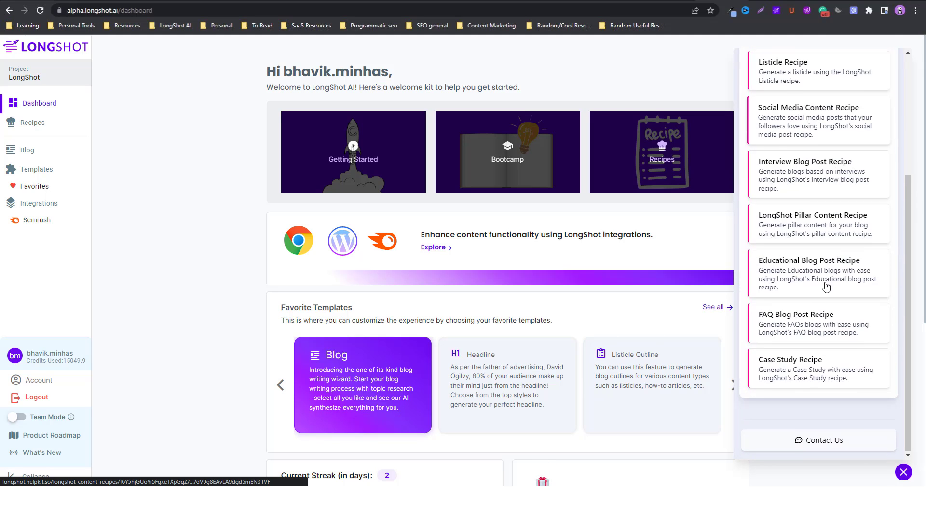
{"action": "left_click", "coordinate": [794, 329]}
{"action": "scroll", "coordinate": [772, 309], "scroll_direction": "down", "scroll_amount": 5}
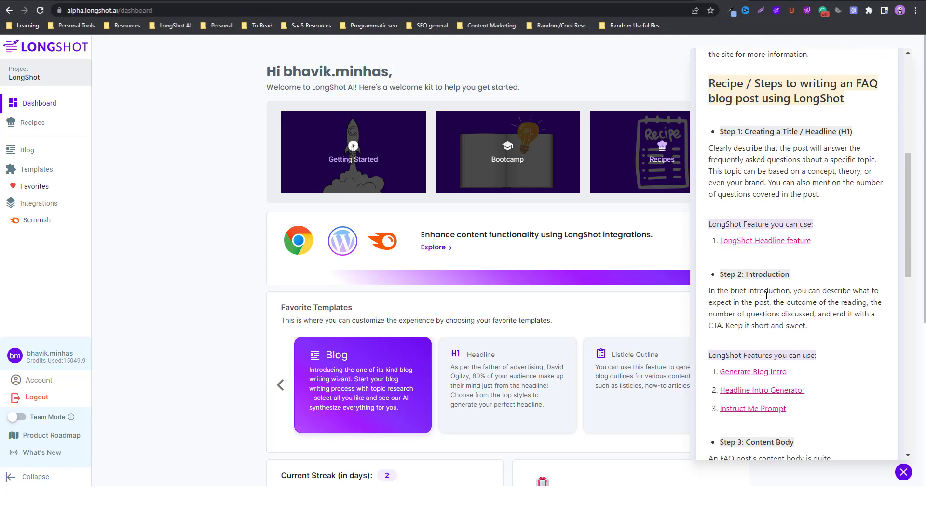
{"action": "scroll", "coordinate": [765, 298], "scroll_direction": "down", "scroll_amount": 1}
{"action": "scroll", "coordinate": [765, 298], "scroll_direction": "down", "scroll_amount": 4}
{"action": "scroll", "coordinate": [752, 309], "scroll_direction": "down", "scroll_amount": 3}
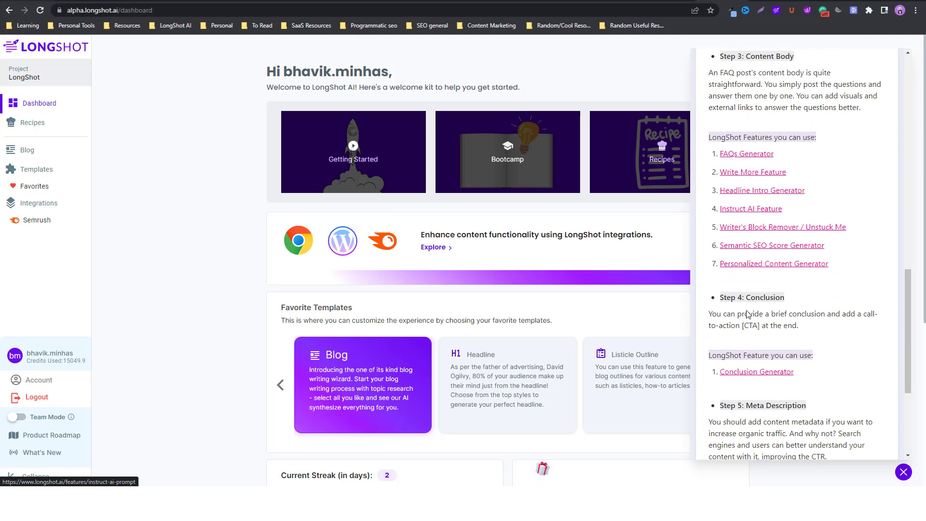
{"action": "left_click", "coordinate": [904, 473]}
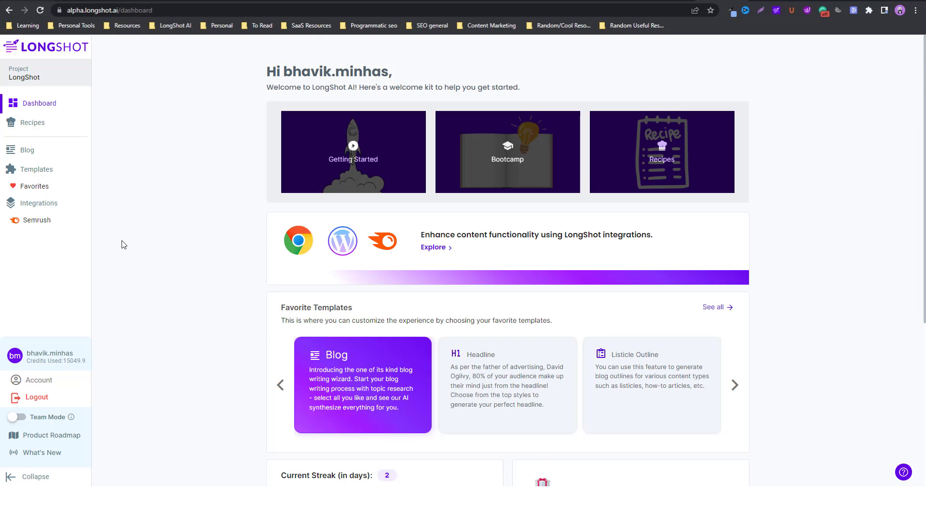
{"action": "left_click", "coordinate": [51, 132]}
{"action": "scroll", "coordinate": [775, 202], "scroll_direction": "up", "scroll_amount": 3}
{"action": "scroll", "coordinate": [776, 203], "scroll_direction": "up", "scroll_amount": 5}
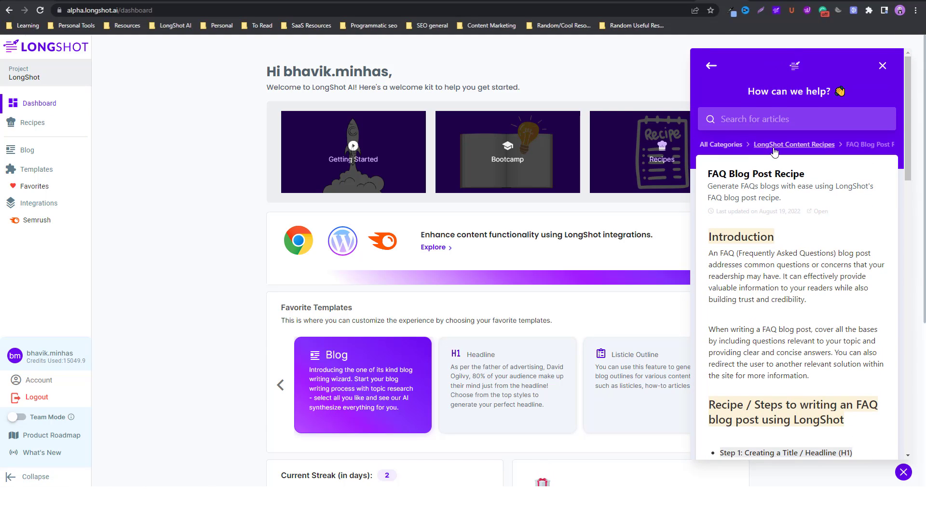
{"action": "left_click", "coordinate": [775, 151]}
{"action": "scroll", "coordinate": [758, 242], "scroll_direction": "down", "scroll_amount": 3}
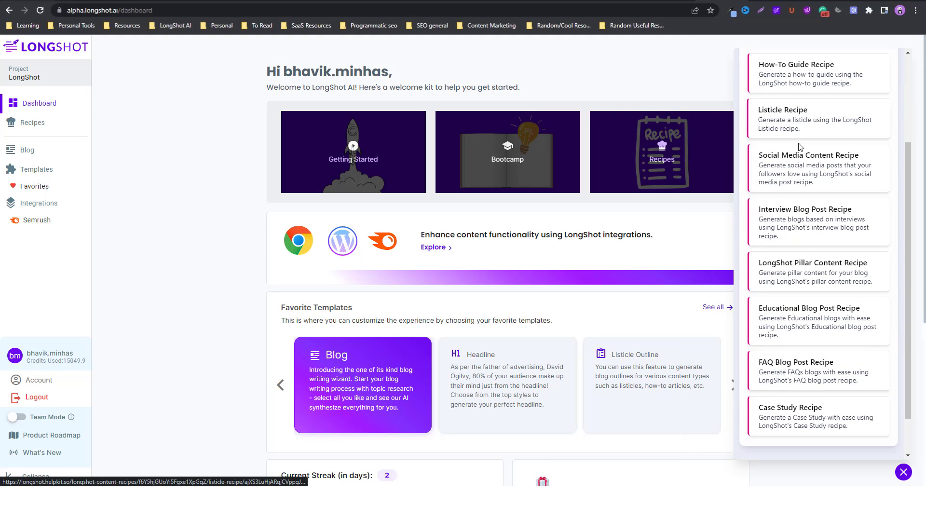
{"action": "scroll", "coordinate": [817, 359], "scroll_direction": "up", "scroll_amount": 3}
{"action": "left_click", "coordinate": [437, 297]}
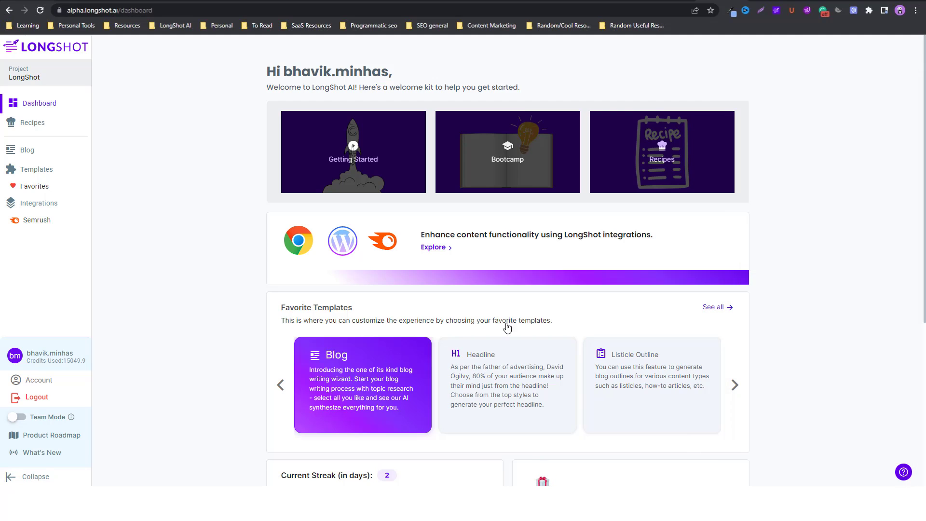
Step: Open Blog, peek at its Research tab, then return to the Home tab's blog cards
{"action": "left_click", "coordinate": [33, 152]}
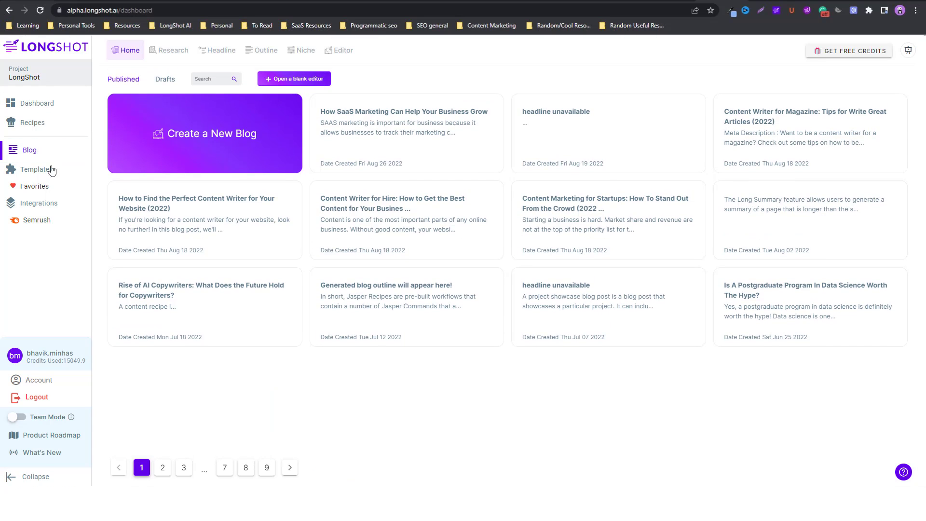
{"action": "mouse_move", "coordinate": [204, 217]}
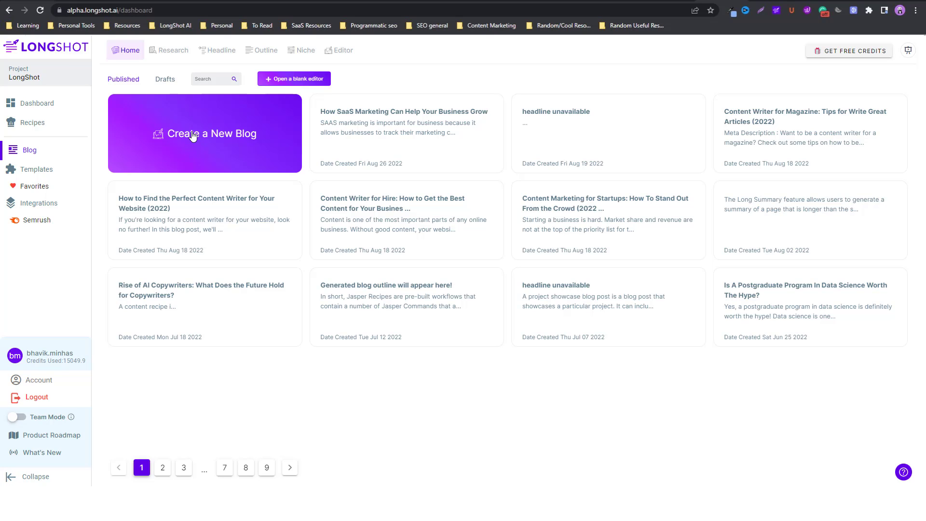
{"action": "left_click", "coordinate": [192, 136]}
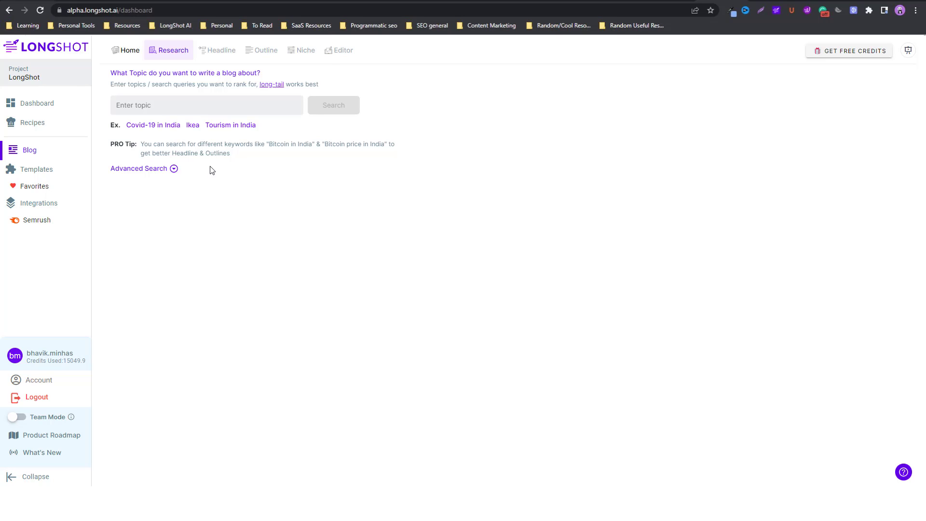
{"action": "left_click", "coordinate": [126, 51]}
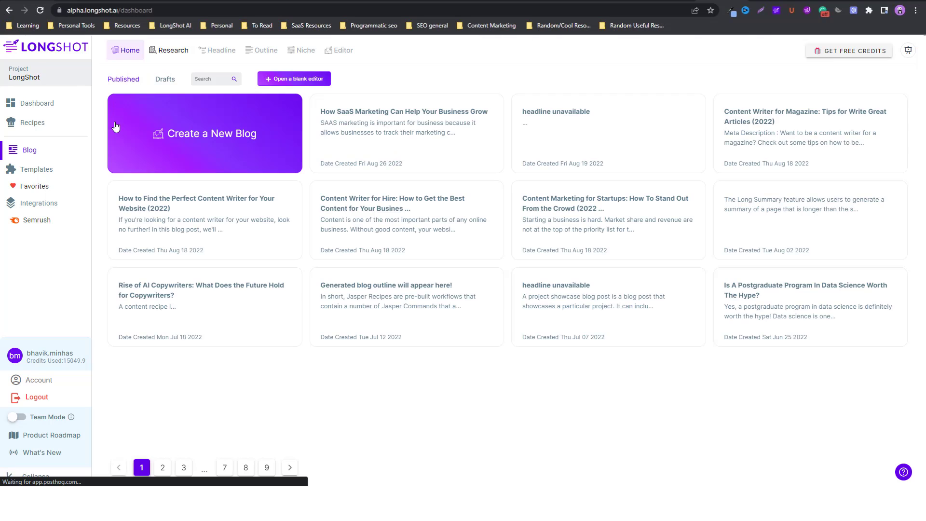
Step: Start a new blank blog, show topic research in the side panel, and dismiss Instruct Me
{"action": "left_click", "coordinate": [296, 79]}
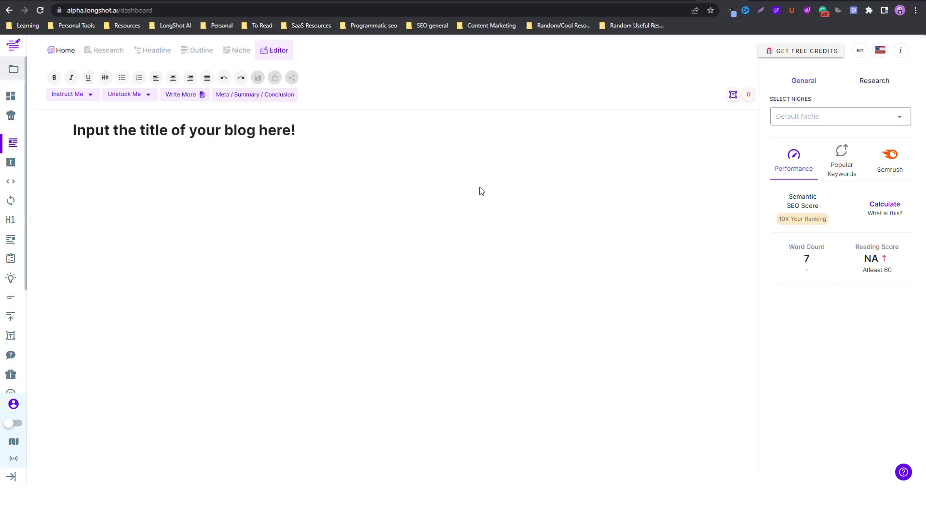
{"action": "left_click", "coordinate": [849, 116]}
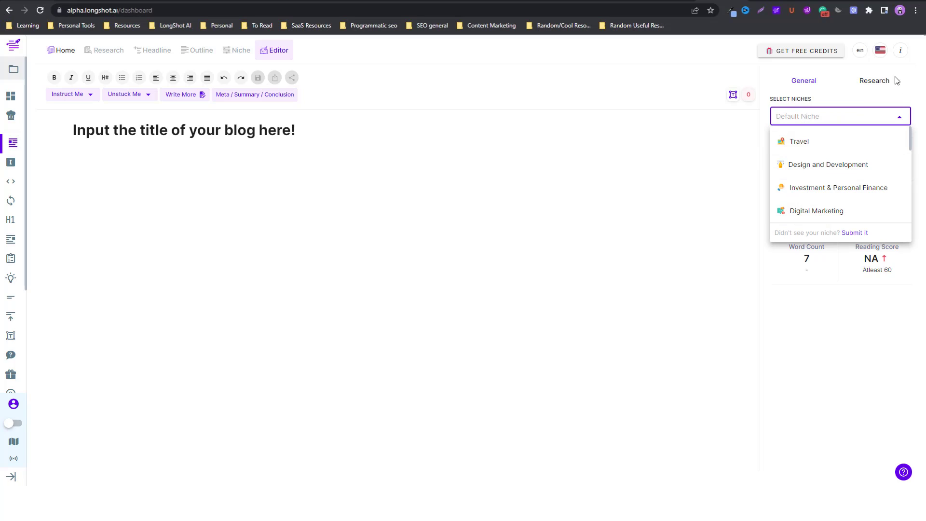
{"action": "left_click", "coordinate": [875, 81]}
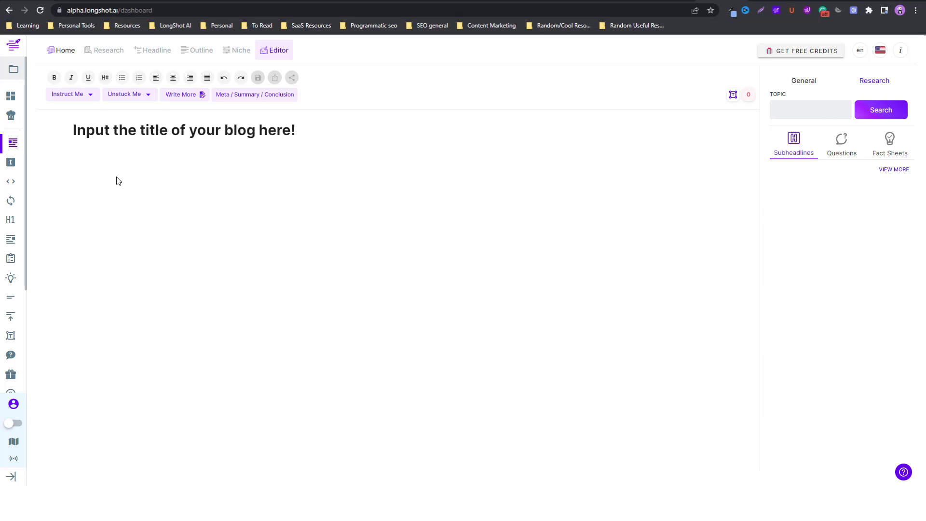
{"action": "left_click", "coordinate": [81, 95]}
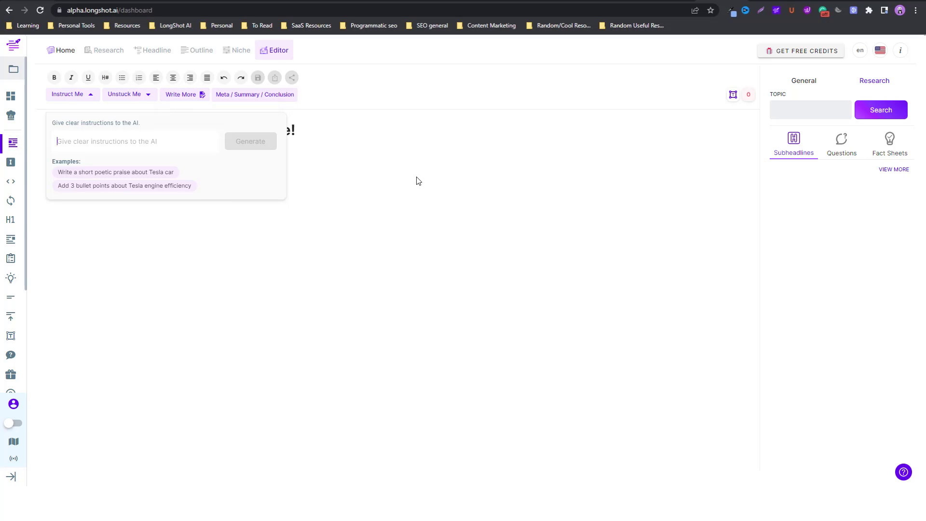
{"action": "left_click", "coordinate": [398, 188]}
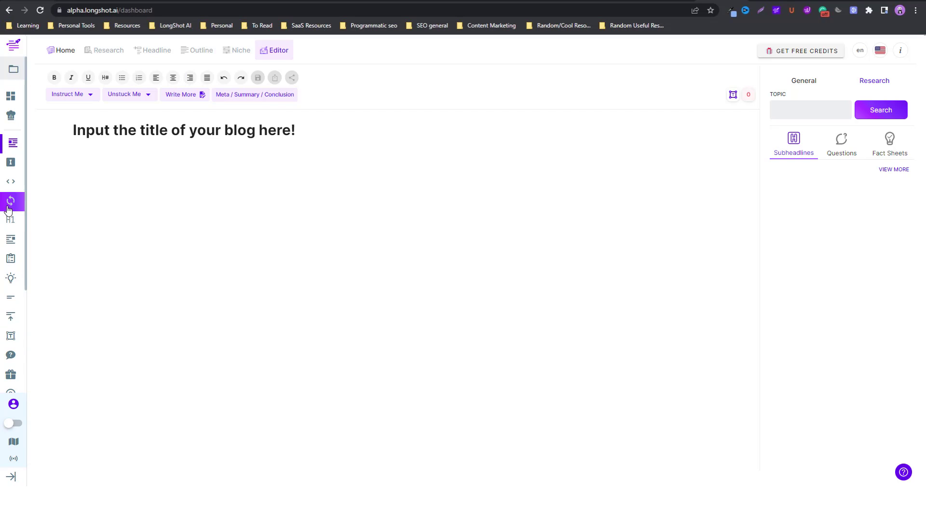
Step: Generate Headline (H1) suggestions for the writer topic and insert the third result
{"action": "left_click", "coordinate": [11, 278]}
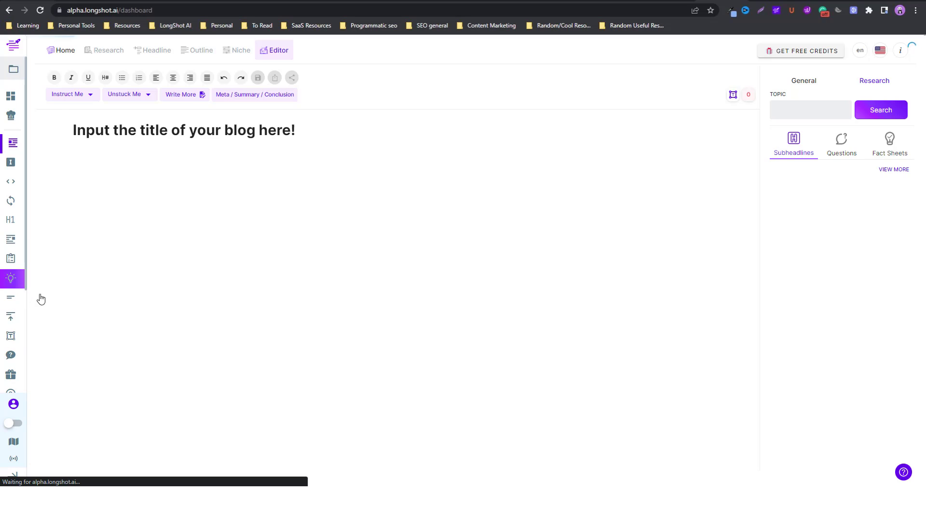
{"action": "left_click", "coordinate": [11, 219]}
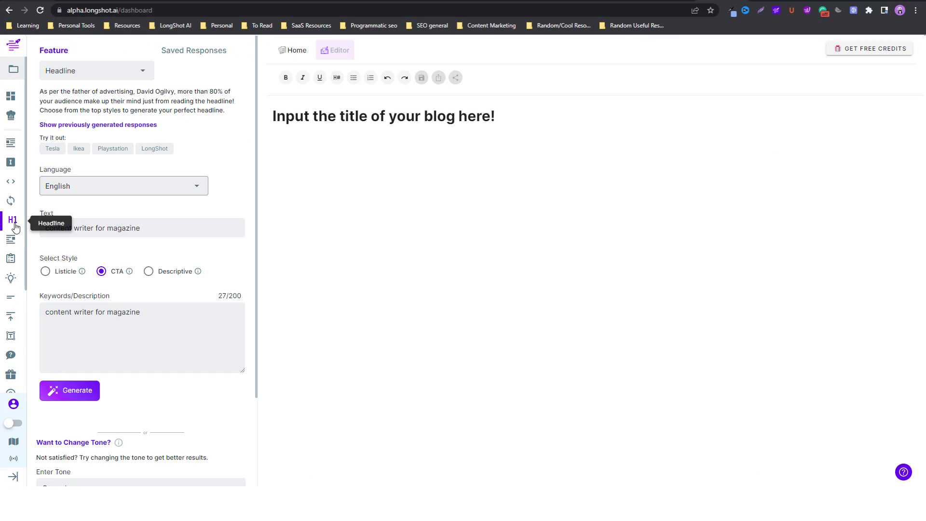
{"action": "double_click", "coordinate": [90, 229]}
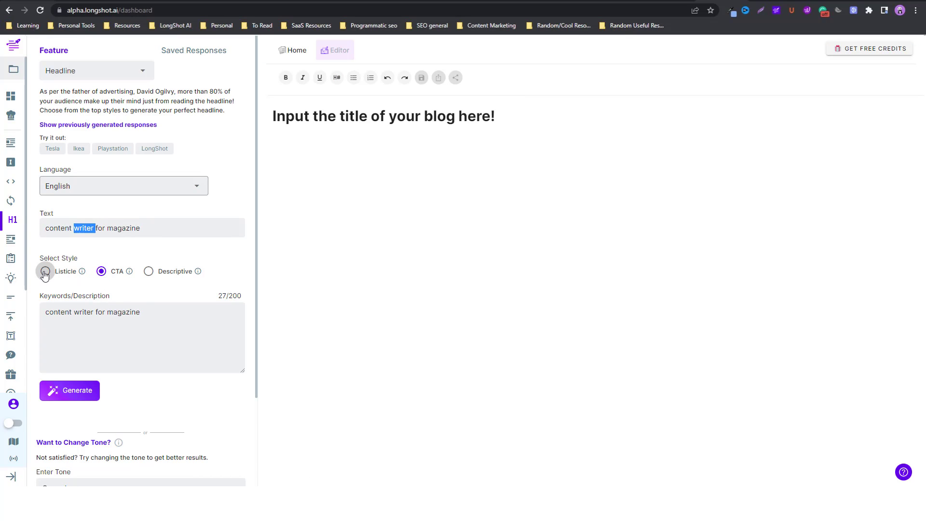
{"action": "left_click", "coordinate": [69, 391]}
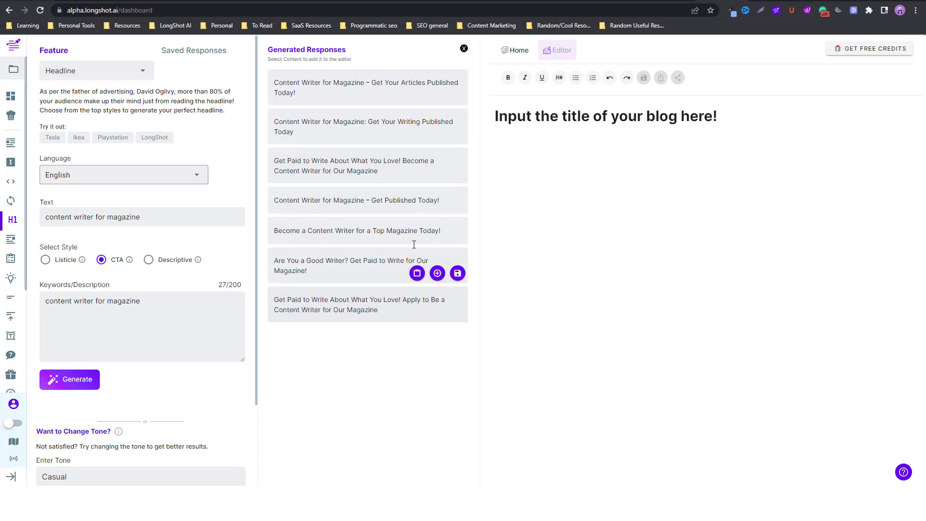
{"action": "left_click", "coordinate": [437, 174]}
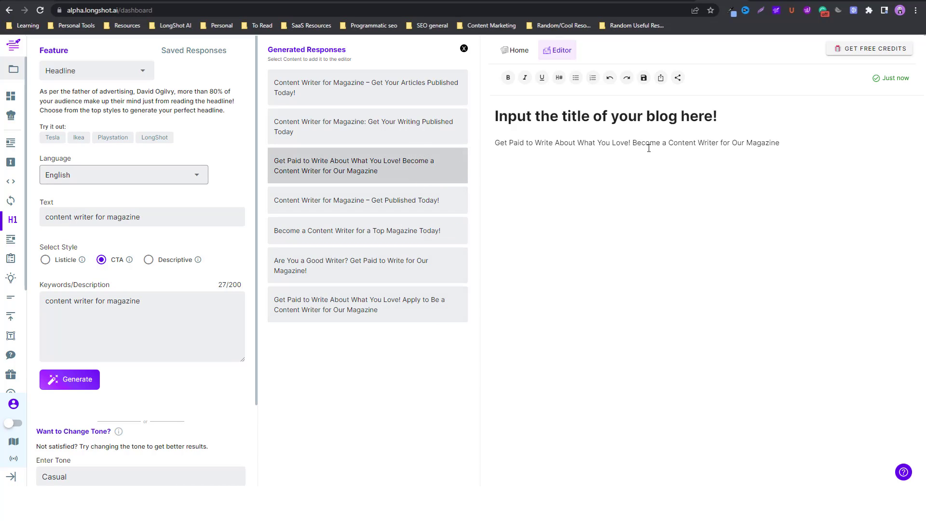
Step: Replace the placeholder title with the new headline as Heading 1 and close Generated Responses
{"action": "triple_click", "coordinate": [637, 119]}
{"action": "key", "text": "BackSpace"}
{"action": "key", "text": "BackSpace"}
{"action": "triple_click", "coordinate": [776, 110]}
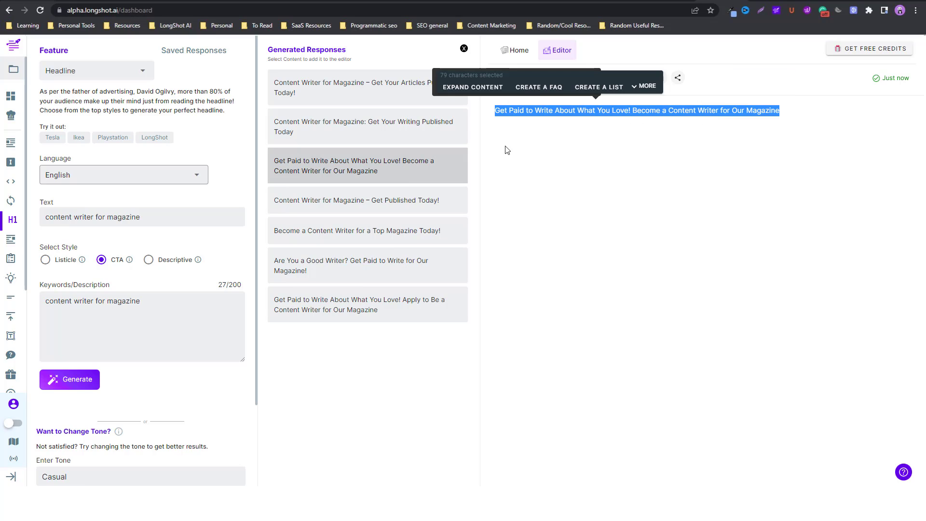
{"action": "left_click", "coordinate": [559, 77]}
{"action": "left_click", "coordinate": [592, 106]}
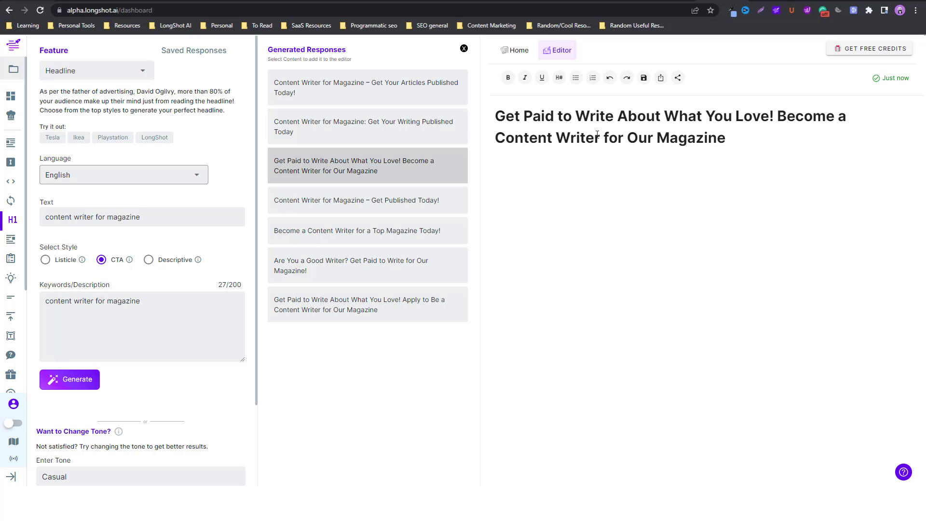
{"action": "left_click", "coordinate": [464, 49]}
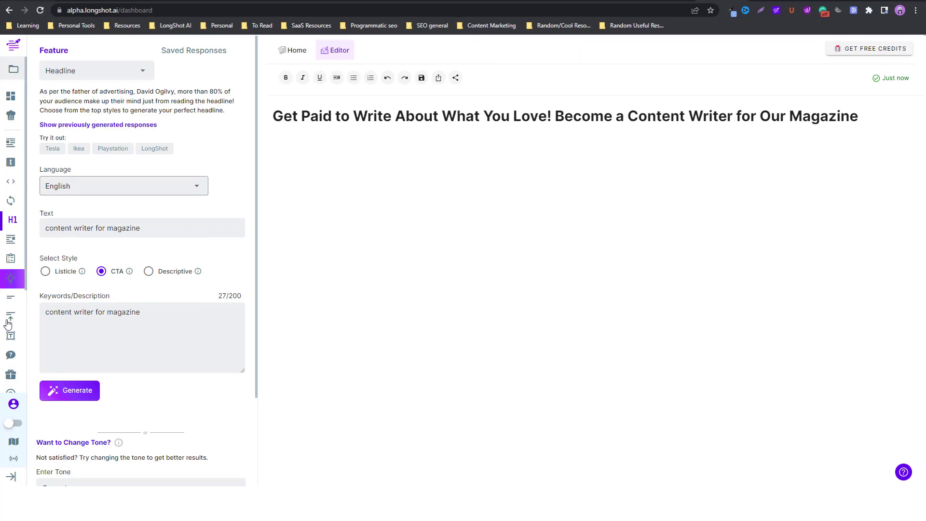
Step: Leave the editor for the Dashboard and browse the Templates catalogue
{"action": "left_click", "coordinate": [297, 51]}
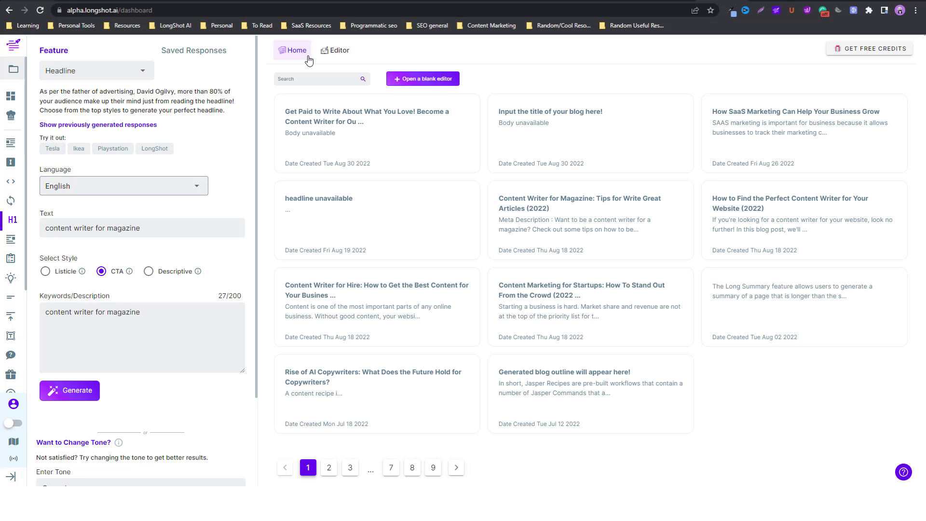
{"action": "left_click", "coordinate": [8, 105]}
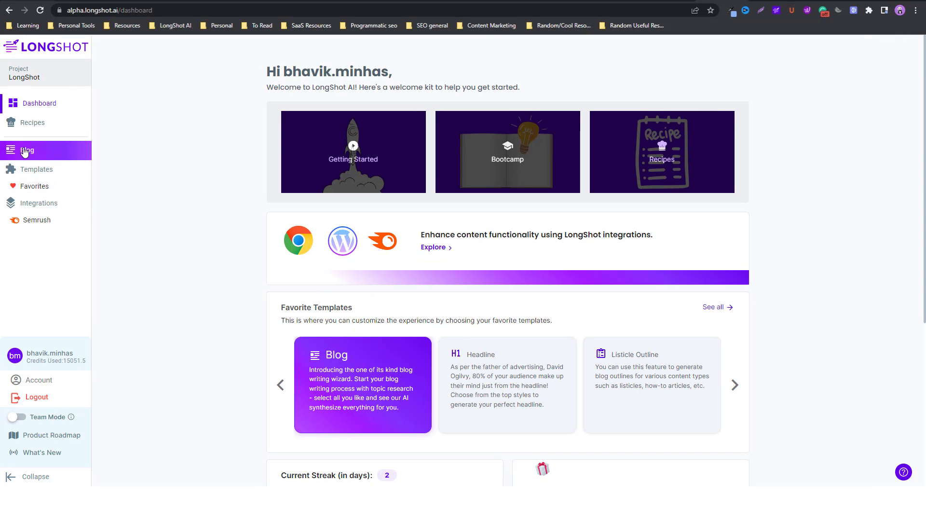
{"action": "left_click", "coordinate": [32, 170]}
{"action": "scroll", "coordinate": [507, 176], "scroll_direction": "down", "scroll_amount": 3}
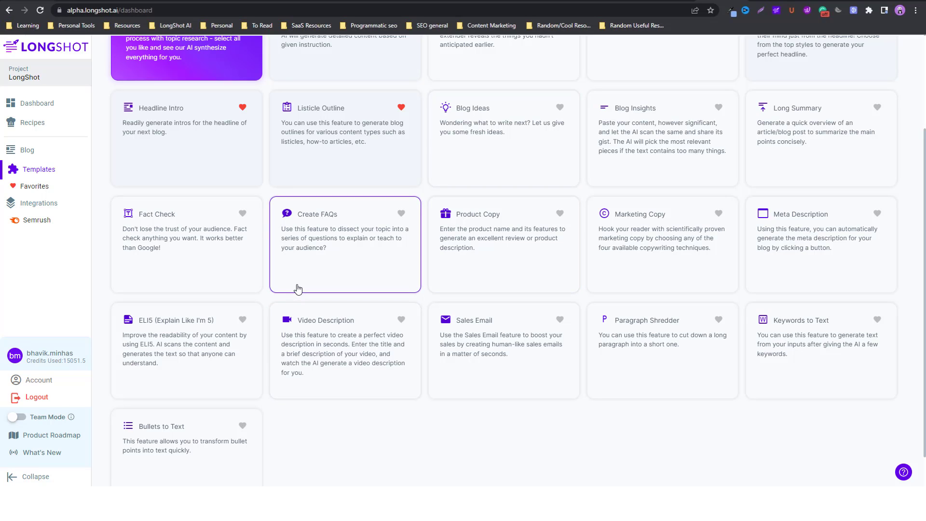
{"action": "scroll", "coordinate": [299, 289], "scroll_direction": "up", "scroll_amount": 3}
{"action": "scroll", "coordinate": [344, 213], "scroll_direction": "down", "scroll_amount": 1}
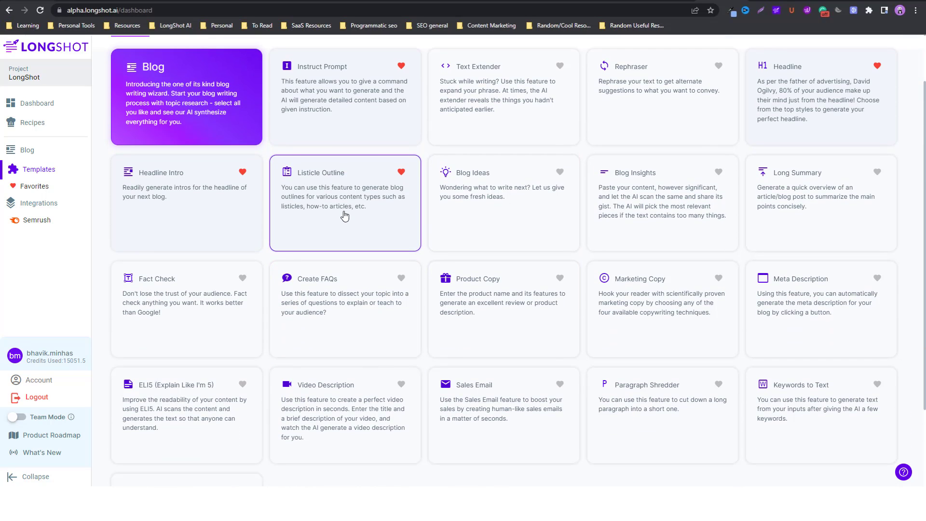
{"action": "scroll", "coordinate": [367, 218], "scroll_direction": "up", "scroll_amount": 1}
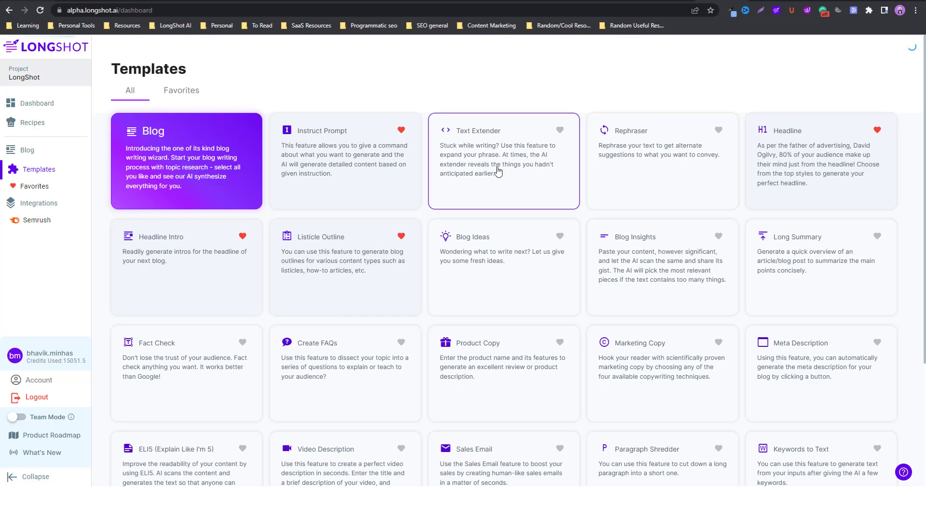
Step: Open the Text Extender template, then return to the full Templates list
{"action": "left_click", "coordinate": [523, 155]}
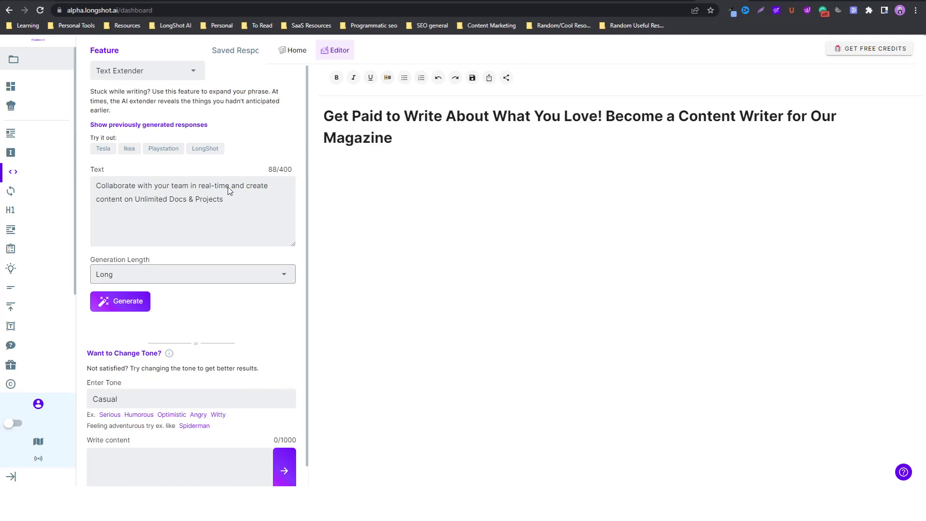
{"action": "left_click", "coordinate": [11, 96]}
{"action": "left_click", "coordinate": [27, 169]}
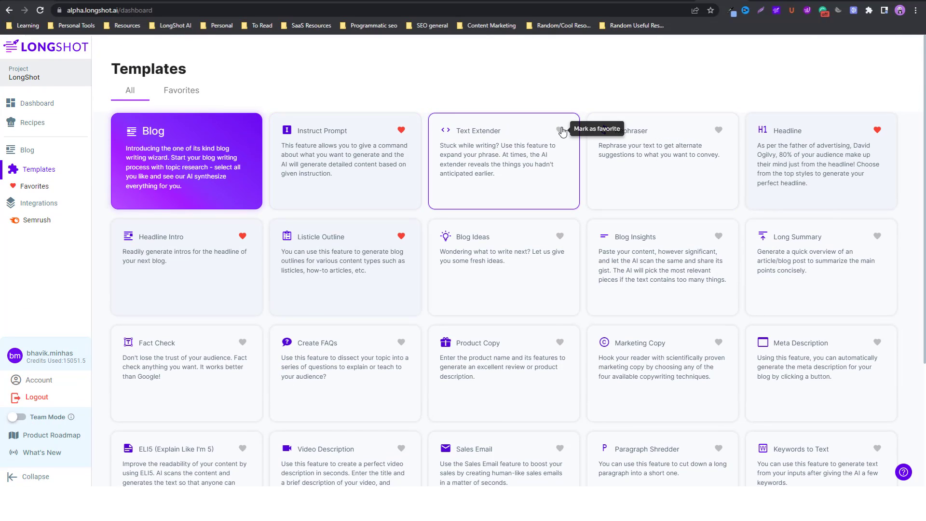
Step: Mark the Text Extender template as a favorite with its heart icon
{"action": "left_click", "coordinate": [559, 130]}
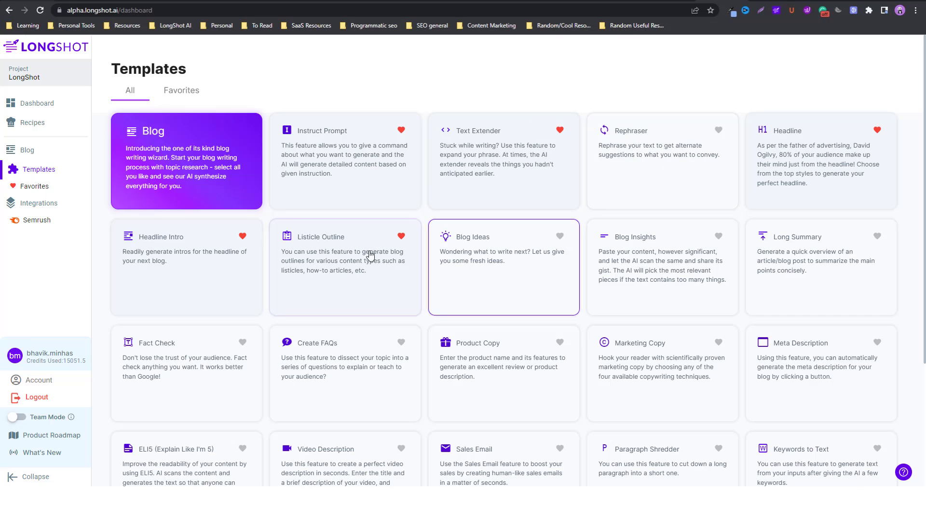
{"action": "scroll", "coordinate": [341, 251], "scroll_direction": "down", "scroll_amount": 3}
{"action": "scroll", "coordinate": [327, 255], "scroll_direction": "up", "scroll_amount": 3}
Step: Check Favorite Templates on the Dashboard, page the carousel, then view all templates
{"action": "left_click", "coordinate": [46, 102]}
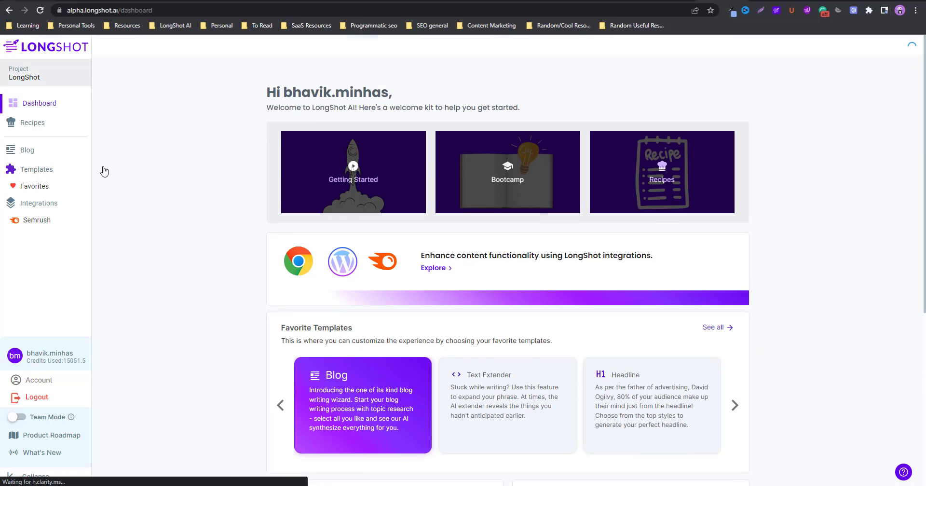
{"action": "scroll", "coordinate": [390, 267], "scroll_direction": "down", "scroll_amount": 5}
{"action": "scroll", "coordinate": [474, 246], "scroll_direction": "up", "scroll_amount": 4}
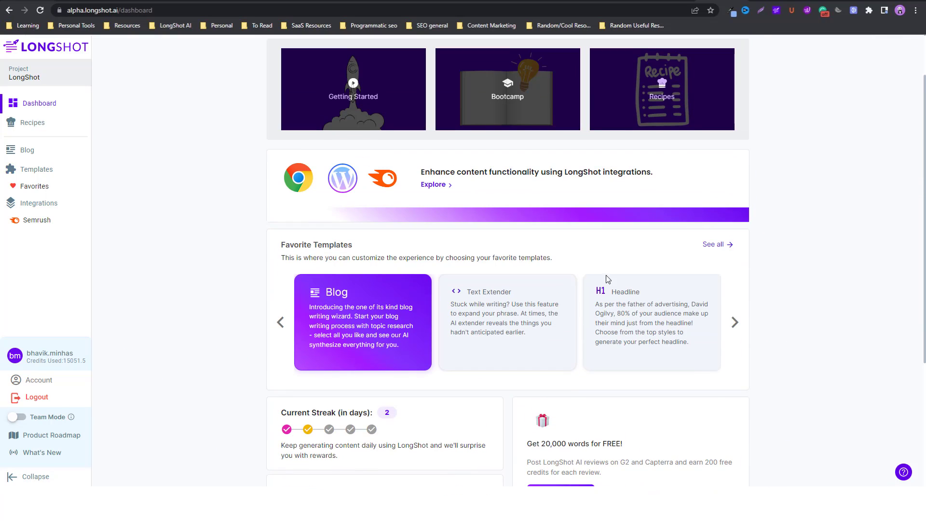
{"action": "left_click", "coordinate": [735, 323]}
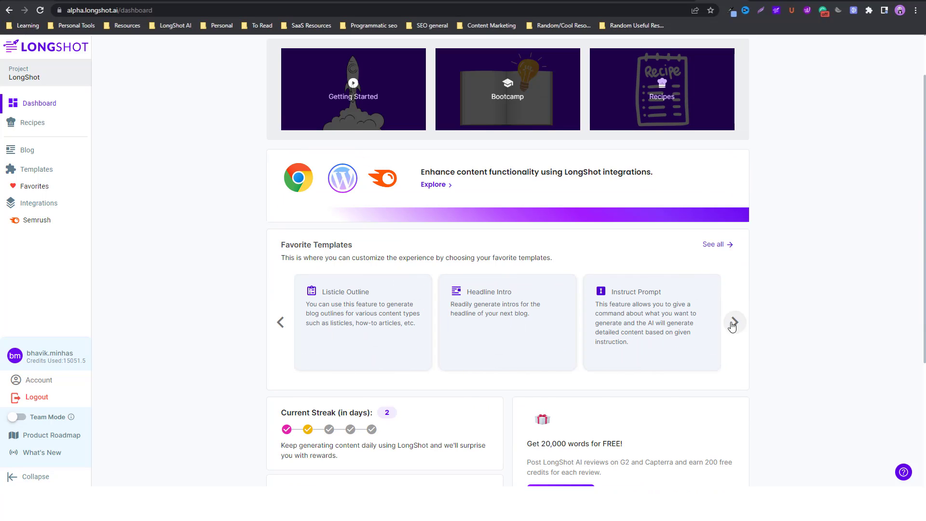
{"action": "left_click", "coordinate": [717, 245]}
{"action": "scroll", "coordinate": [386, 143], "scroll_direction": "up", "scroll_amount": 2}
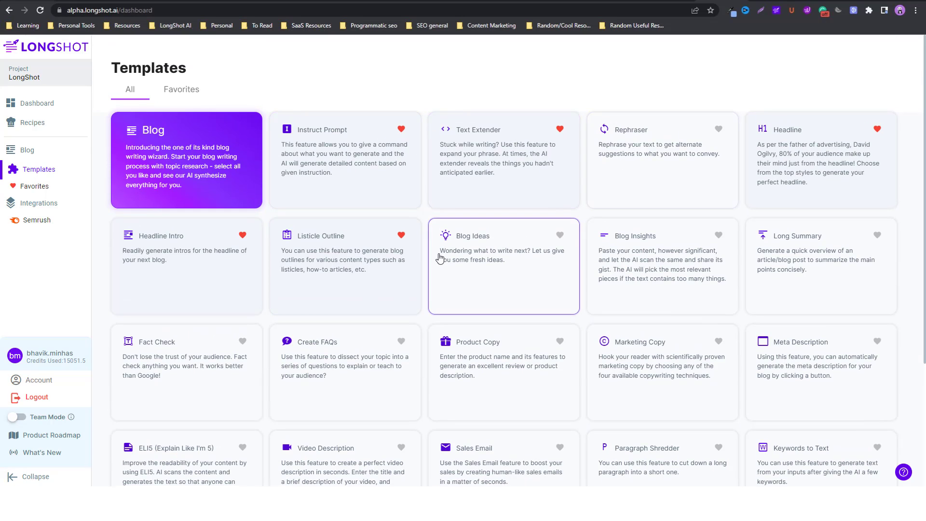
{"action": "scroll", "coordinate": [314, 358], "scroll_direction": "down", "scroll_amount": 3}
{"action": "scroll", "coordinate": [190, 331], "scroll_direction": "up", "scroll_amount": 3}
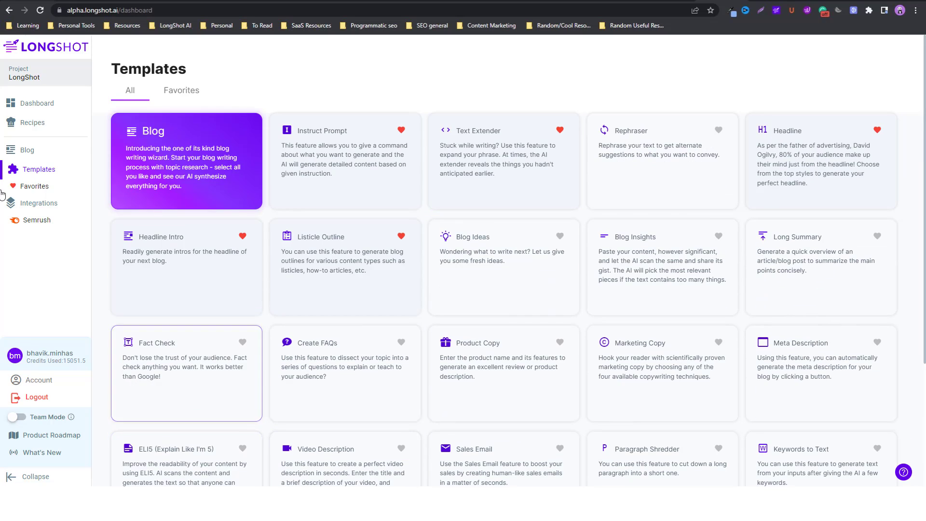
Step: View the Semrush Keyword Explorer's saved keywords, then return to the Dashboard home
{"action": "left_click", "coordinate": [33, 104]}
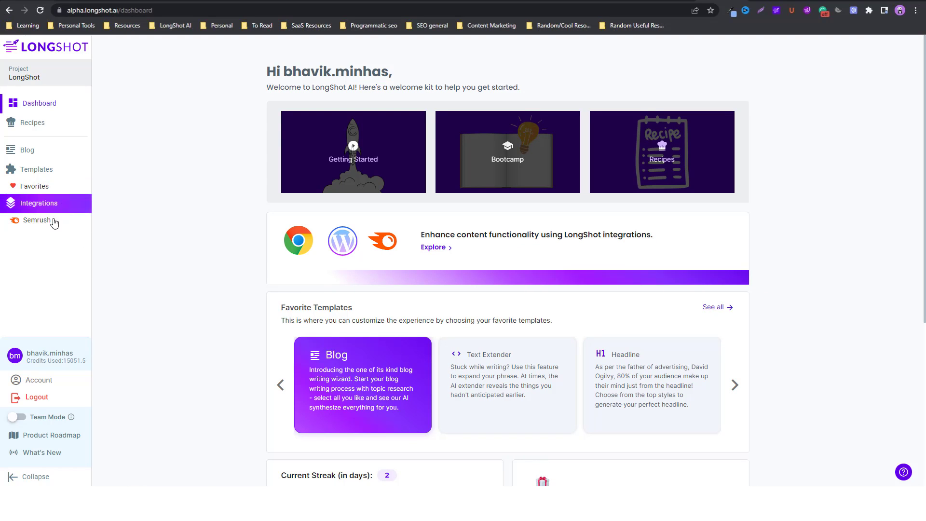
{"action": "left_click", "coordinate": [54, 221]}
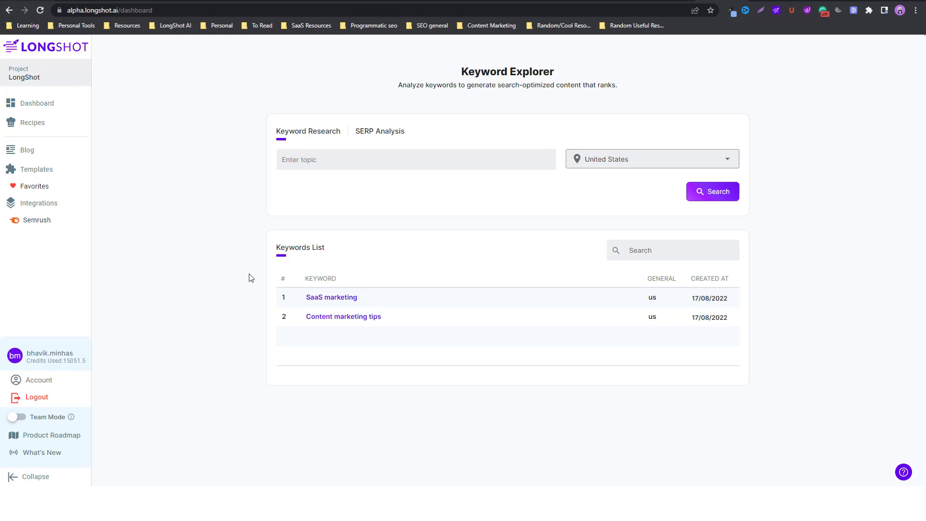
{"action": "left_click", "coordinate": [29, 103]}
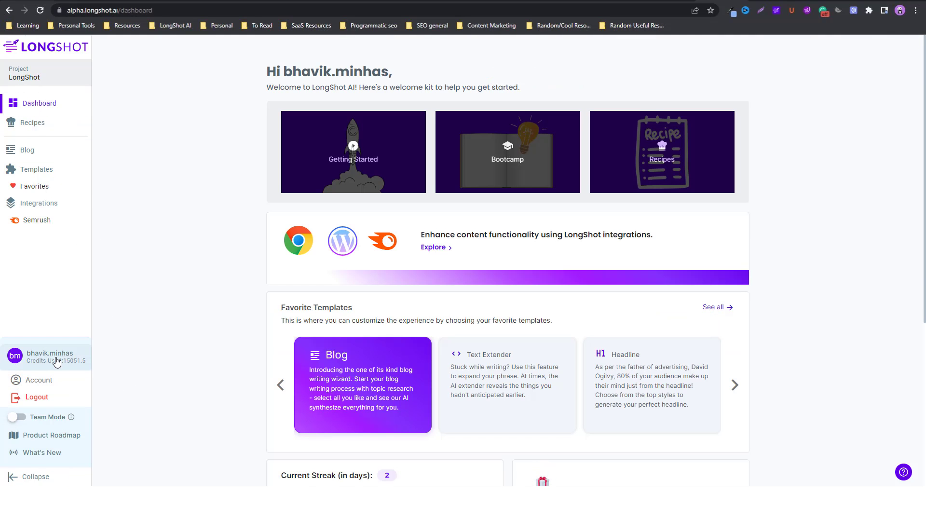
Step: Open Account from the user panel and review, then close, Manage Subscription options
{"action": "left_click", "coordinate": [45, 356]}
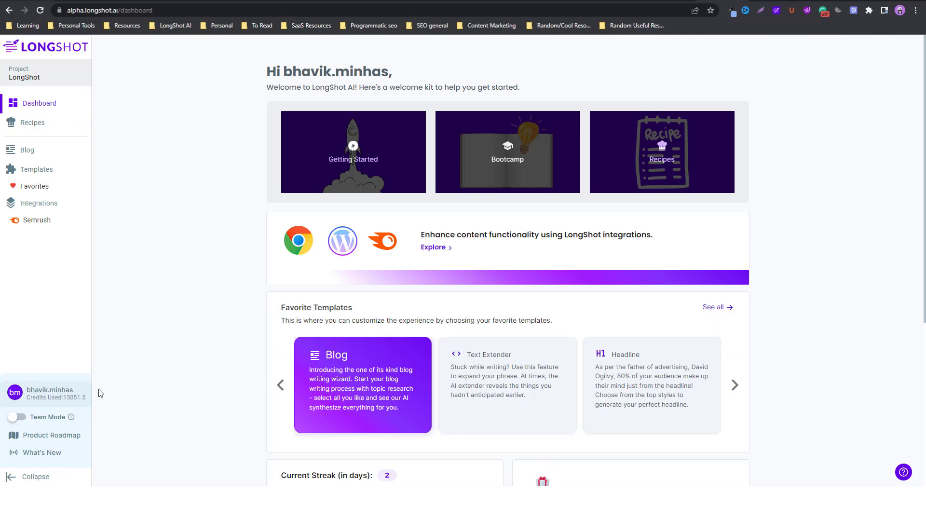
{"action": "left_click", "coordinate": [44, 389]}
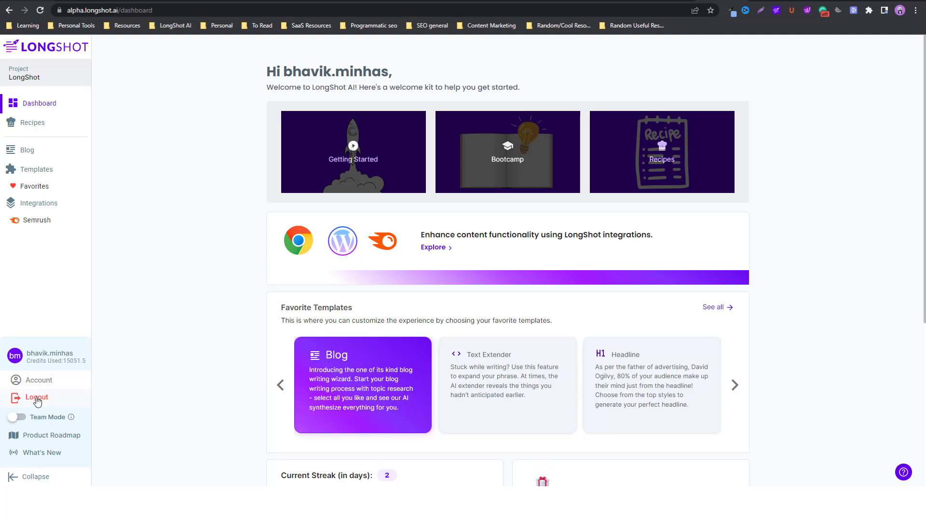
{"action": "left_click", "coordinate": [41, 382]}
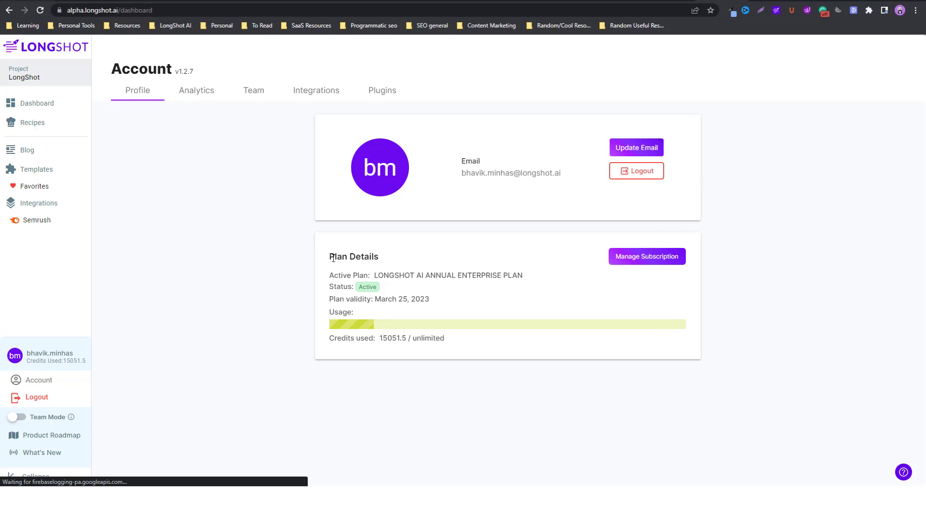
{"action": "left_click", "coordinate": [634, 264]}
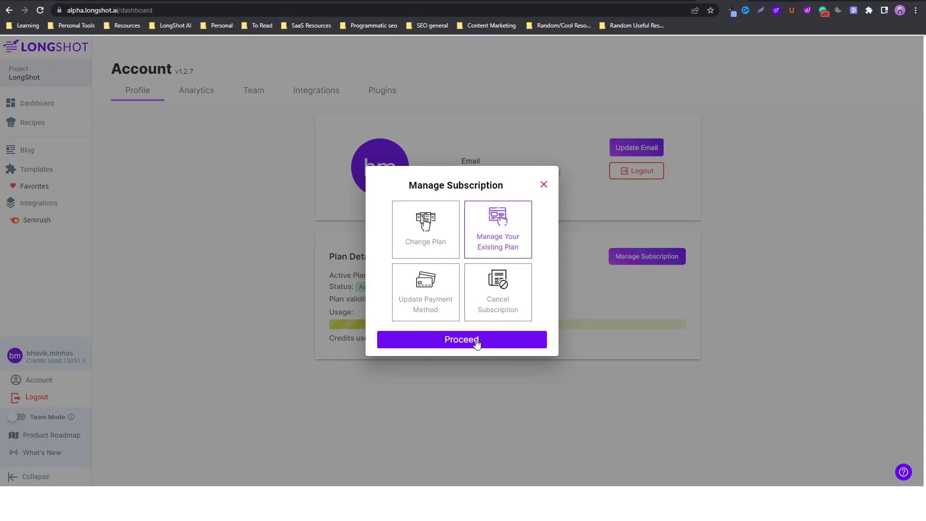
{"action": "left_click", "coordinate": [544, 186]}
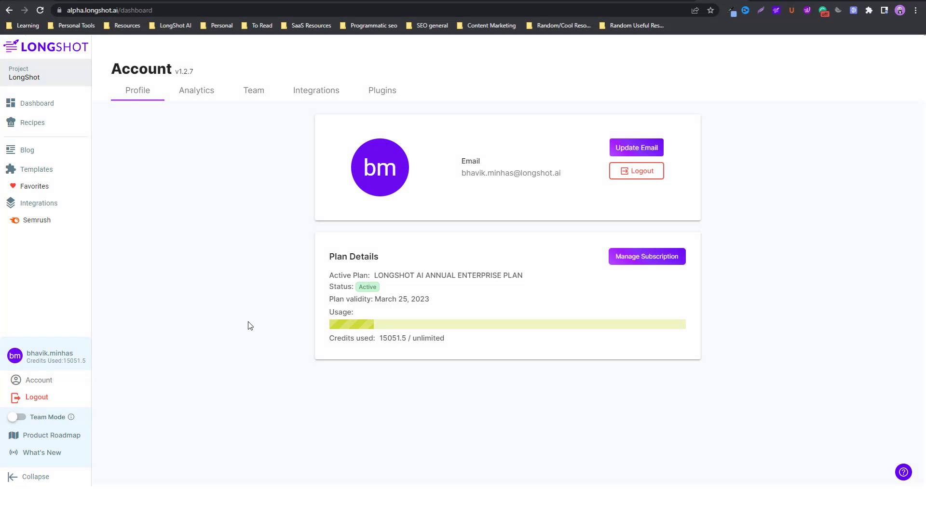
Step: View Analytics on the Account page with the chart switched to Standalones
{"action": "left_click", "coordinate": [203, 94]}
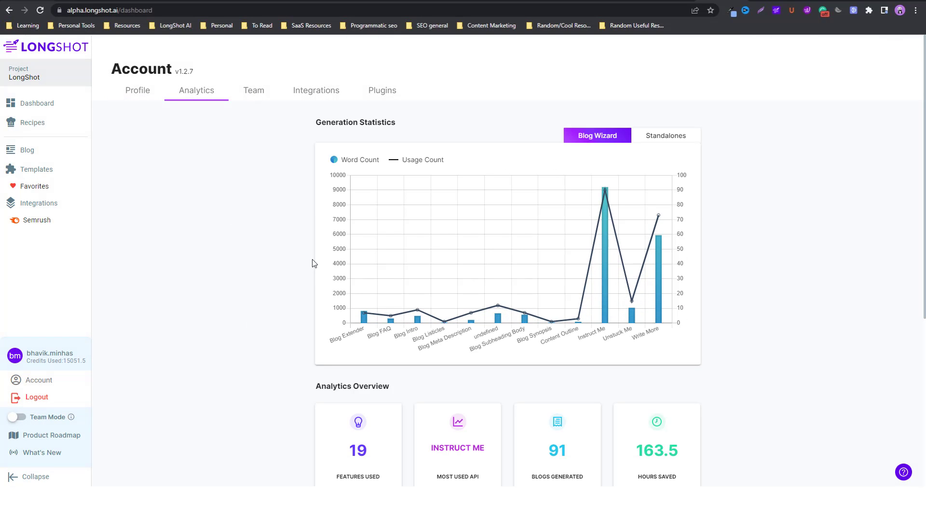
{"action": "scroll", "coordinate": [313, 266], "scroll_direction": "down", "scroll_amount": 2}
{"action": "scroll", "coordinate": [313, 266], "scroll_direction": "down", "scroll_amount": 4}
{"action": "scroll", "coordinate": [299, 266], "scroll_direction": "up", "scroll_amount": 5}
{"action": "left_click", "coordinate": [668, 137]}
{"action": "scroll", "coordinate": [305, 320], "scroll_direction": "down", "scroll_amount": 2}
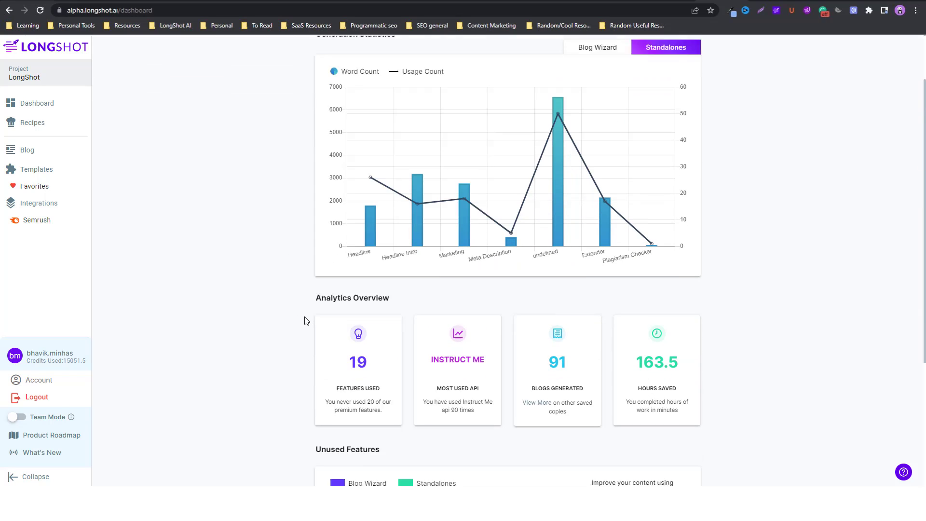
{"action": "scroll", "coordinate": [305, 320], "scroll_direction": "up", "scroll_amount": 2}
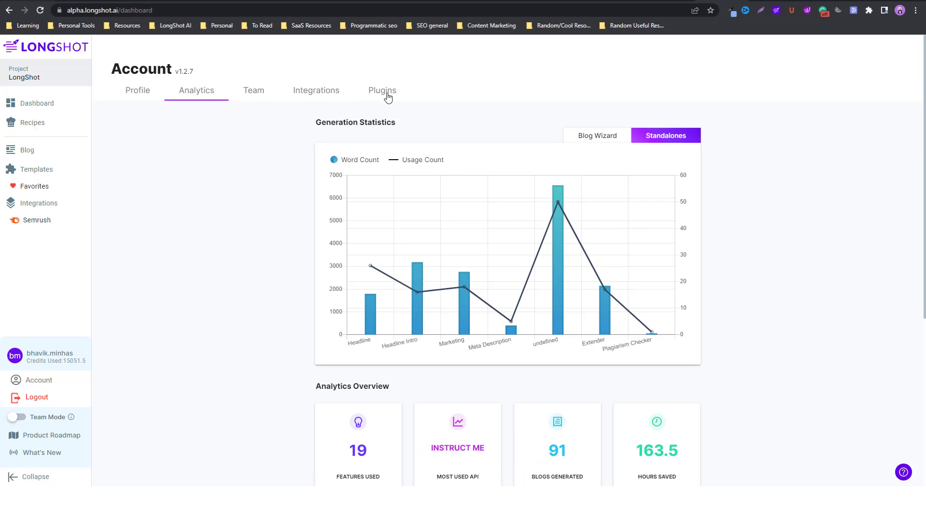
Step: Open the Plugins tab listing the Chrome and WordPress plugins
{"action": "left_click", "coordinate": [388, 96]}
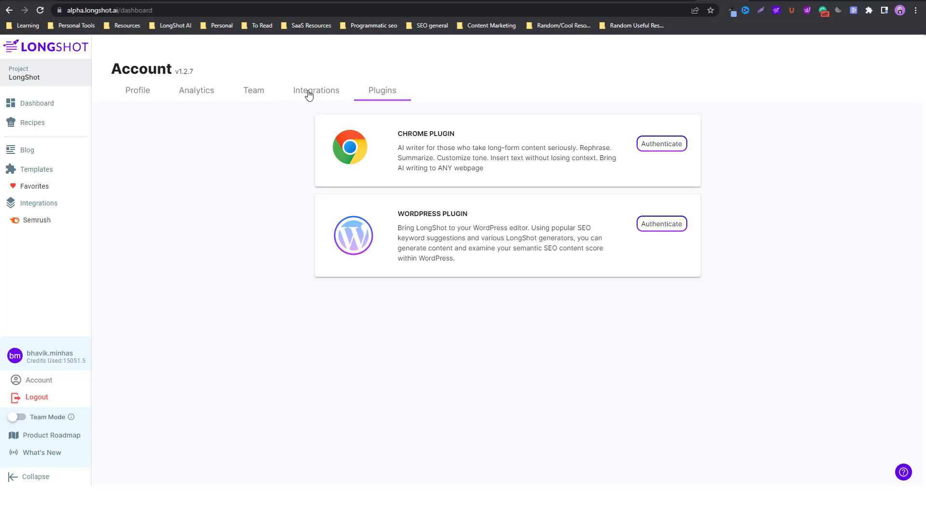
{"action": "left_click_drag", "start_coordinate": [308, 91], "coordinate": [285, 137]}
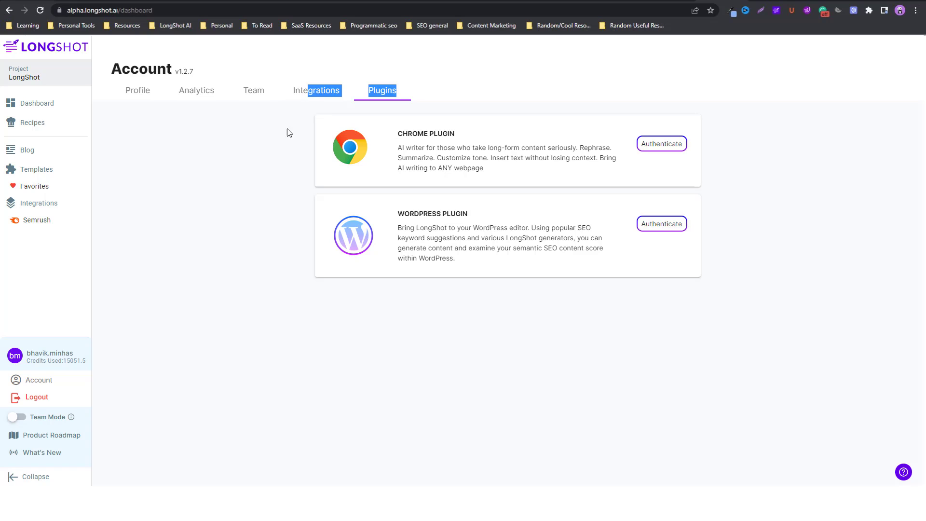
{"action": "left_click", "coordinate": [280, 147]}
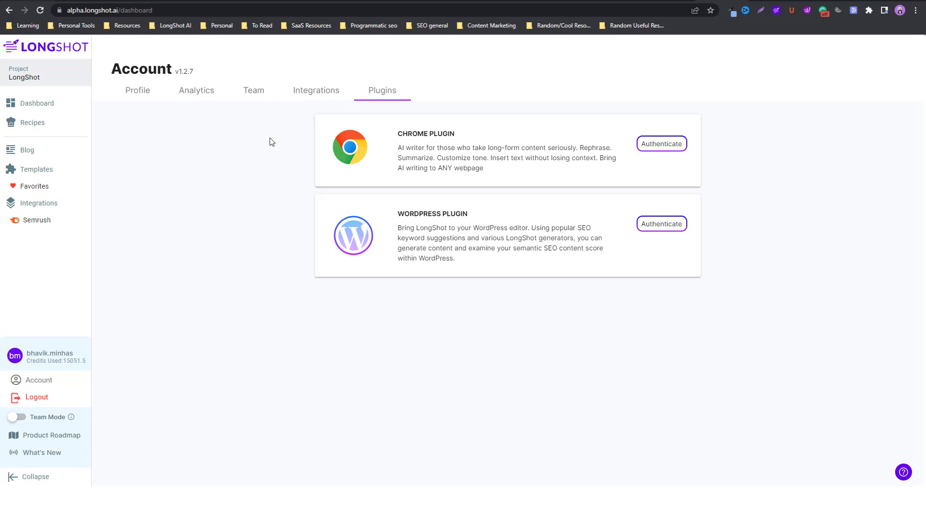
Step: View Semrush Integrations, then the Team tab, opening and closing the invite-member form
{"action": "left_click", "coordinate": [324, 91]}
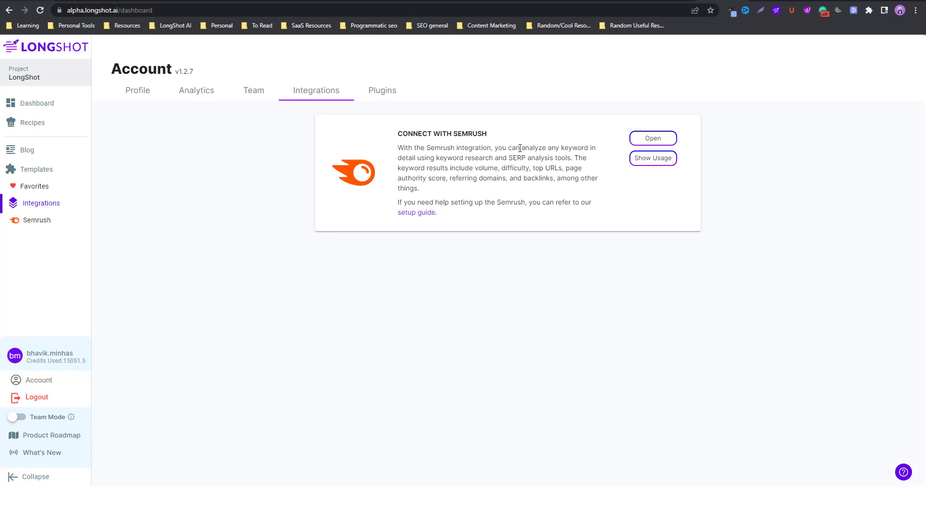
{"action": "left_click", "coordinate": [251, 94]}
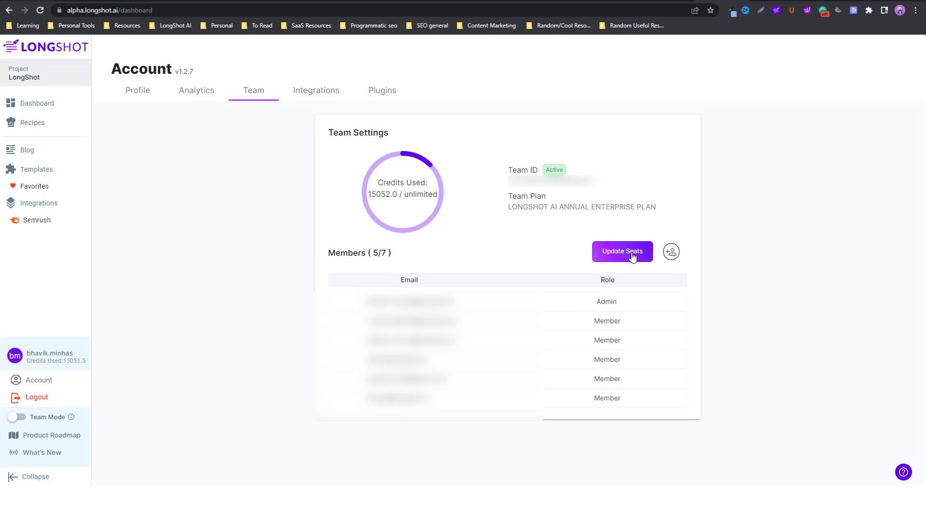
{"action": "left_click", "coordinate": [672, 252]}
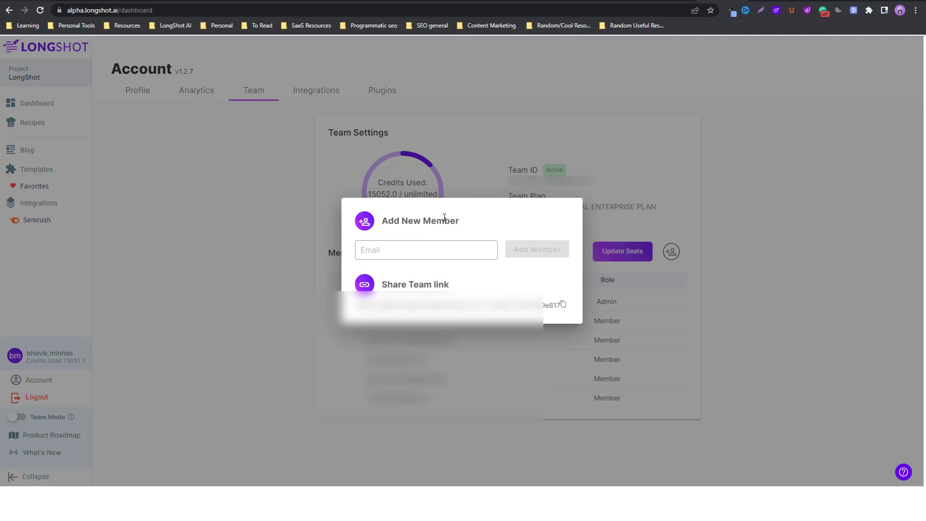
{"action": "left_click", "coordinate": [244, 232]}
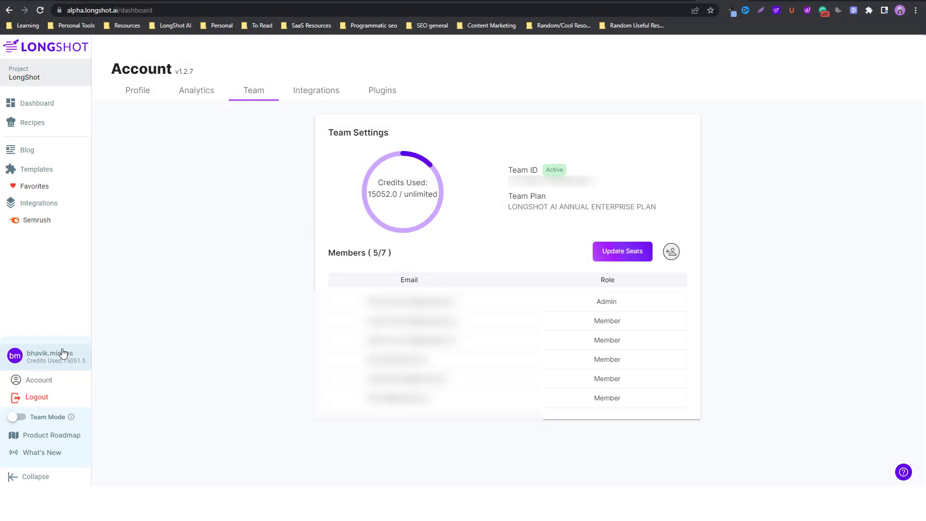
Step: Return to the Dashboard and toggle Team Mode on, off, then on again
{"action": "left_click", "coordinate": [56, 363]}
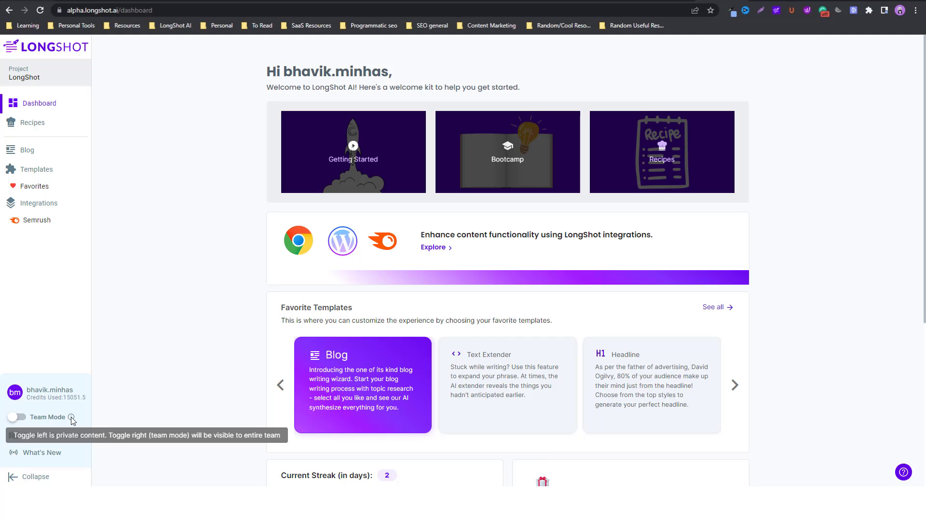
{"action": "left_click", "coordinate": [21, 419]}
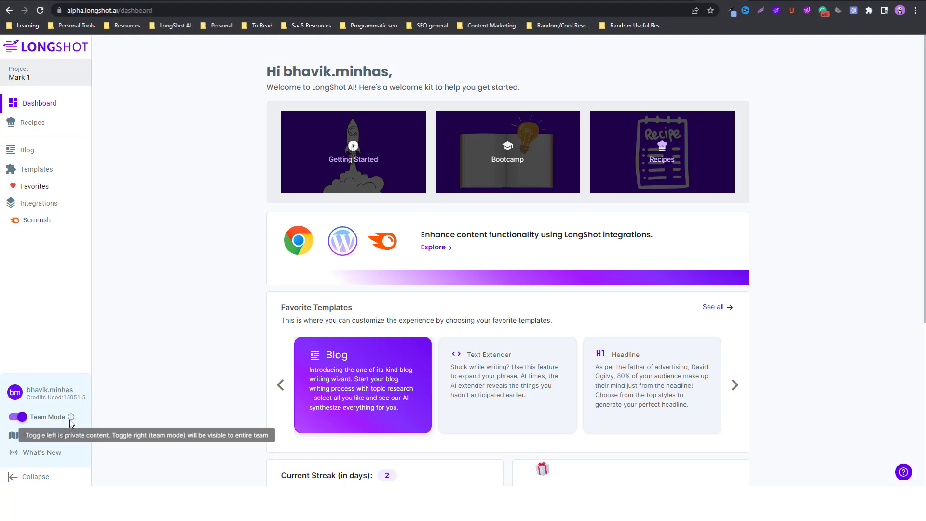
{"action": "left_click", "coordinate": [18, 418]}
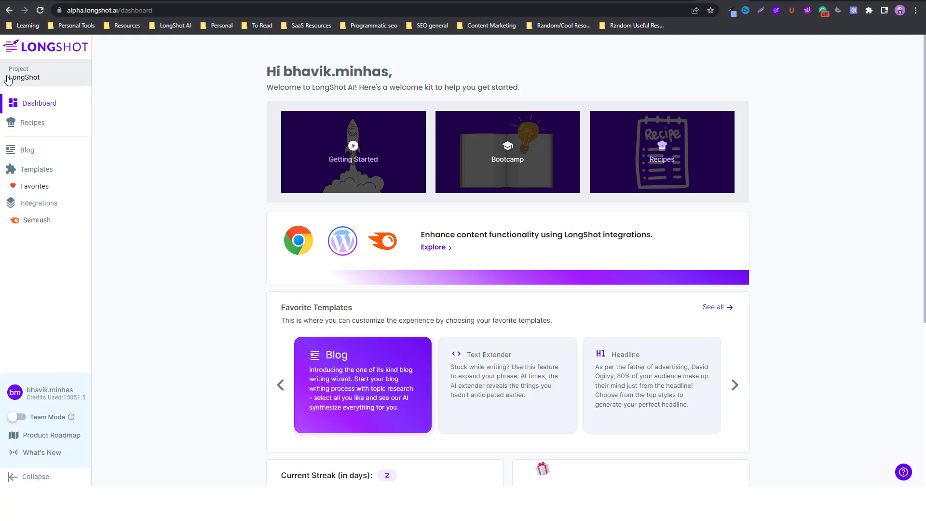
{"action": "left_click", "coordinate": [18, 418]}
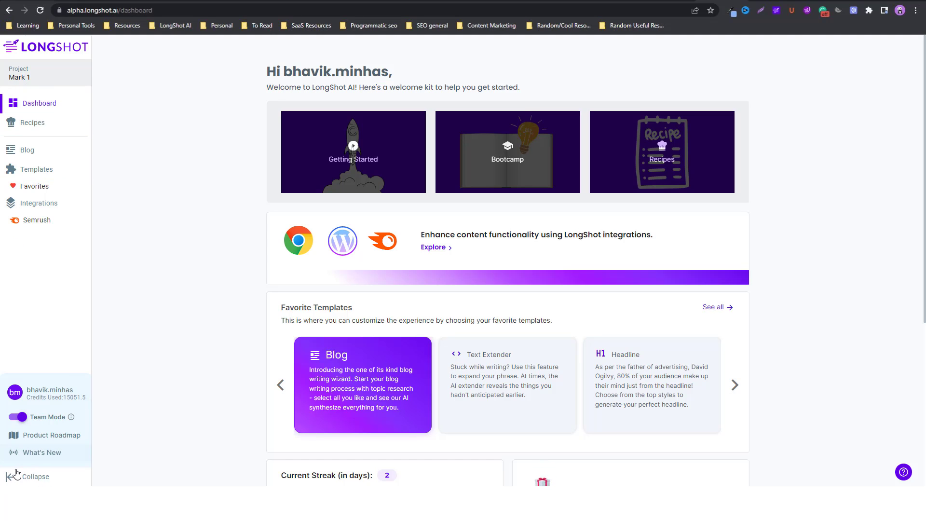
Step: Collapse the sidebar to icons and scroll the wider welcome dashboard
{"action": "left_click", "coordinate": [13, 478]}
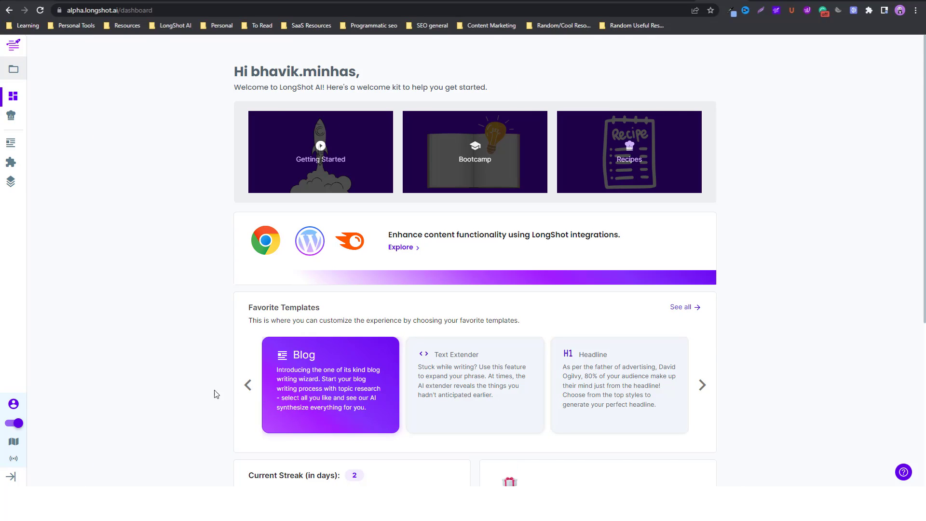
{"action": "scroll", "coordinate": [223, 389], "scroll_direction": "down", "scroll_amount": 4}
{"action": "scroll", "coordinate": [73, 333], "scroll_direction": "up", "scroll_amount": 1}
{"action": "scroll", "coordinate": [73, 330], "scroll_direction": "up", "scroll_amount": 3}
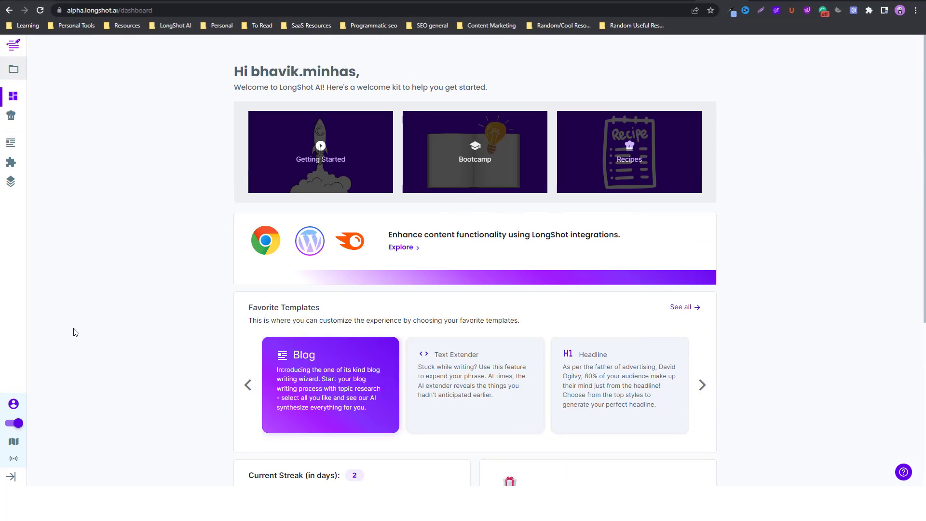